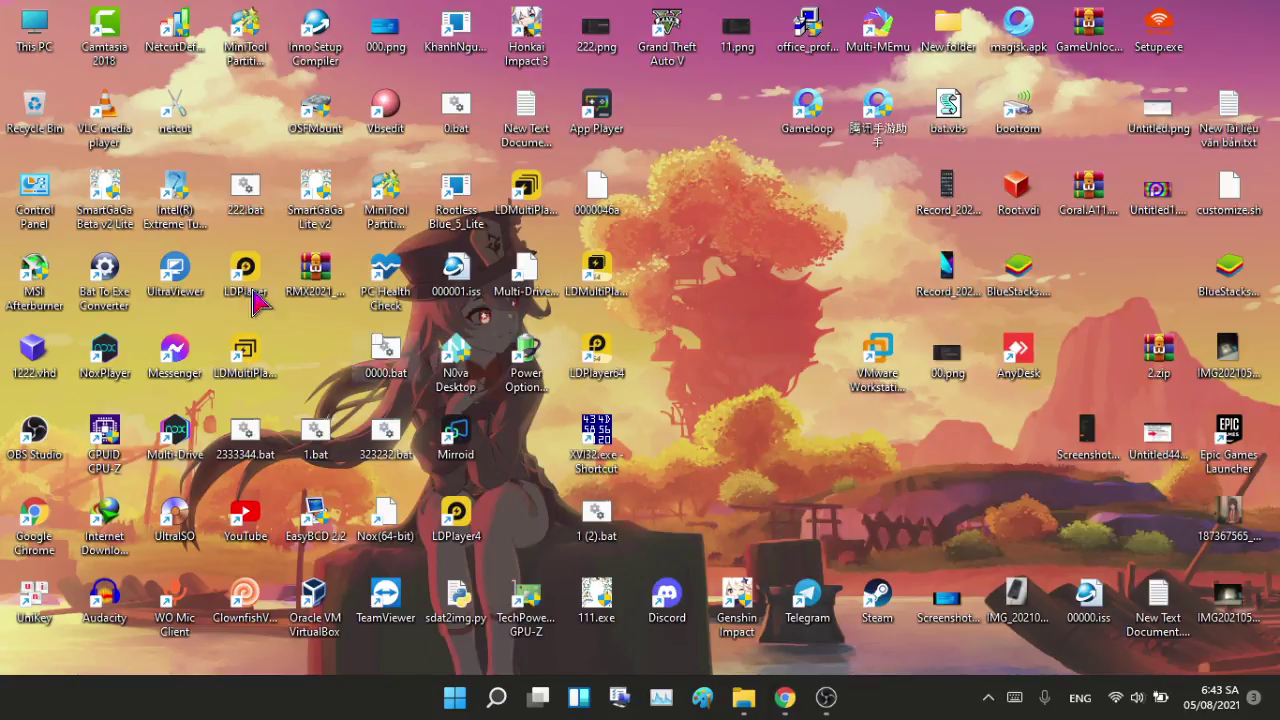
- Open This PC and check the contents of Local Disk (C:), returning to the list of drives
{"action": "double_click", "coordinate": [34, 28]}
{"action": "left_click_drag", "start_coordinate": [614, 45], "coordinate": [797, 80]}
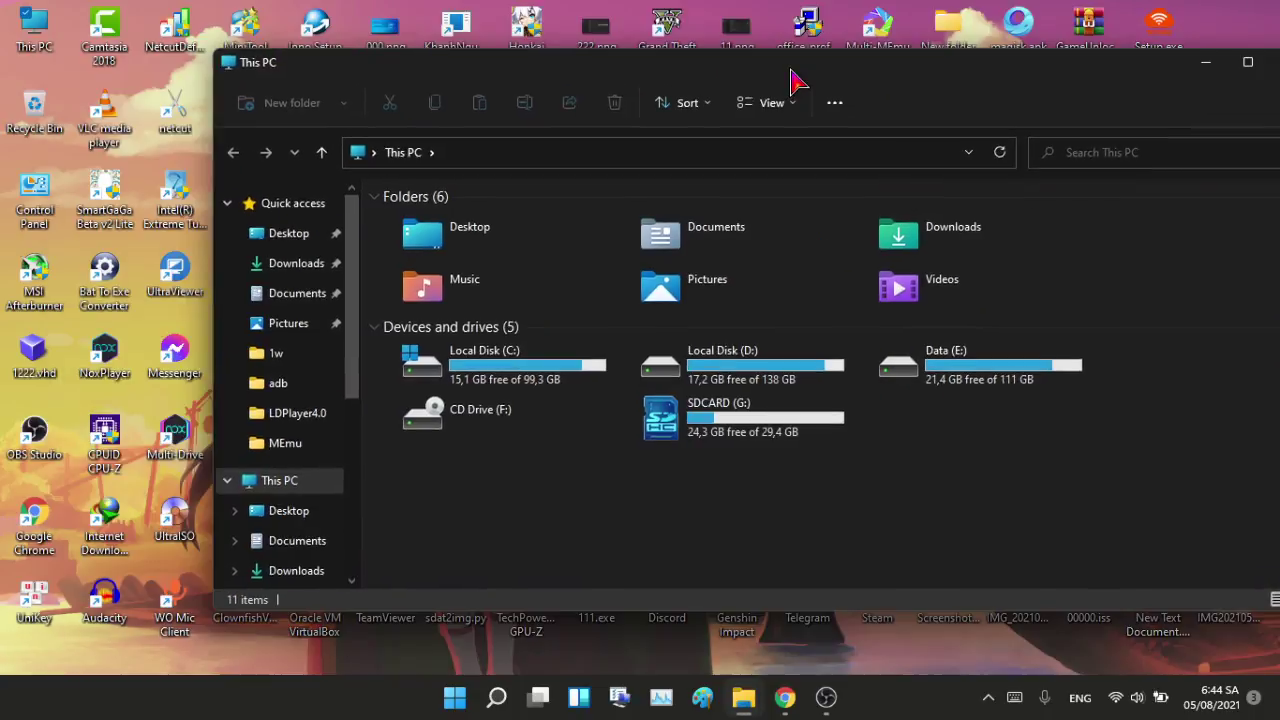
{"action": "double_click", "coordinate": [505, 370]}
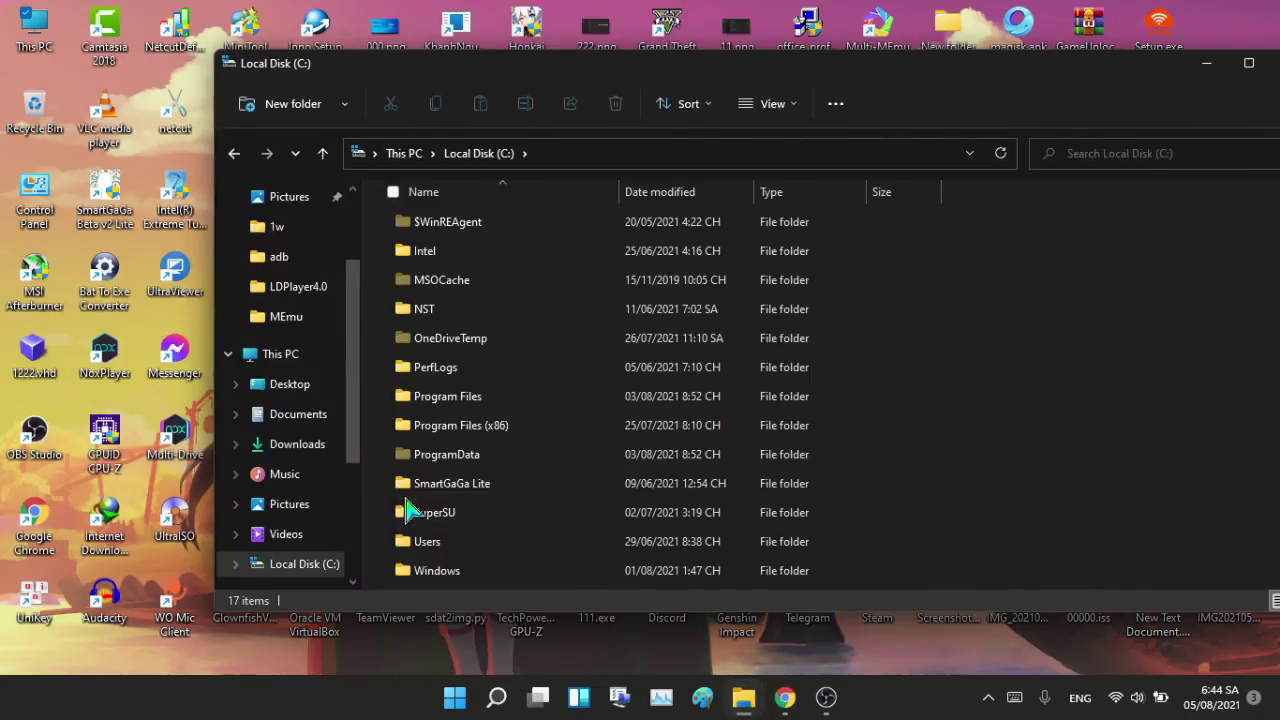
{"action": "left_click", "coordinate": [234, 153]}
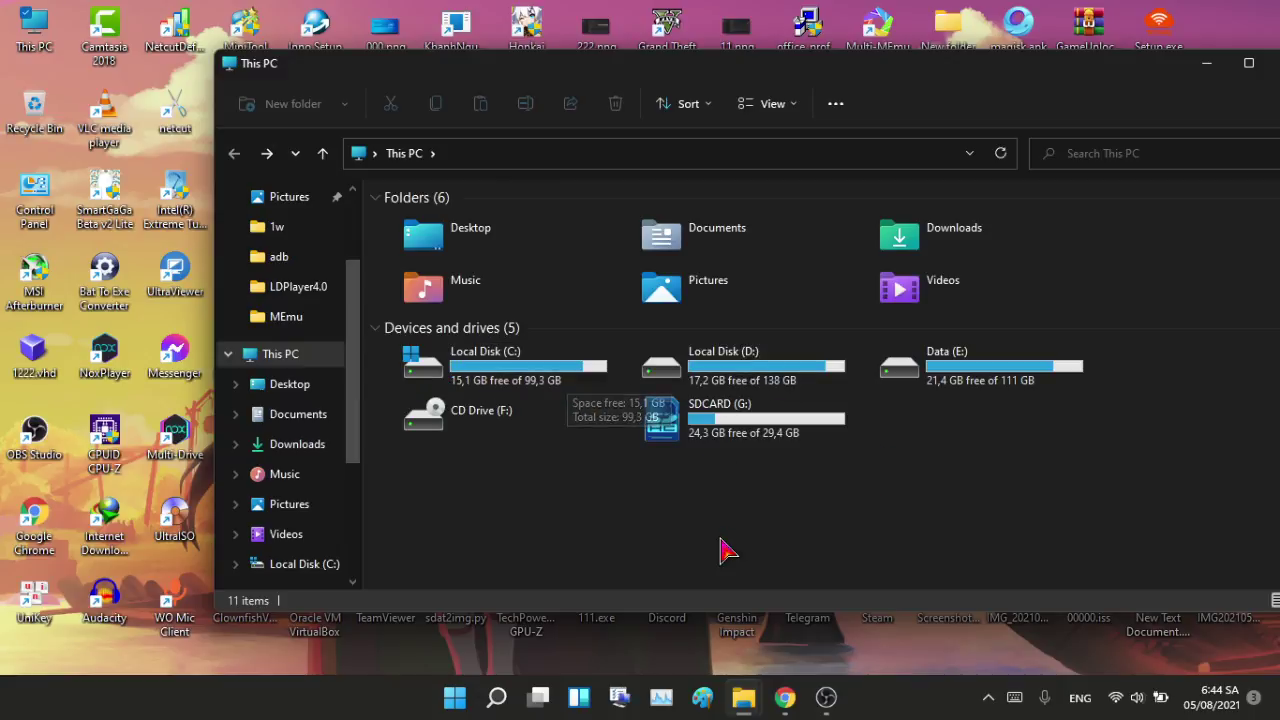
{"action": "mouse_move", "coordinate": [1138, 506]}
{"action": "left_mouse_down"}
{"action": "mouse_move", "coordinate": [770, 452]}
{"action": "mouse_move", "coordinate": [764, 400]}
{"action": "mouse_move", "coordinate": [1135, 485]}
{"action": "left_mouse_up"}
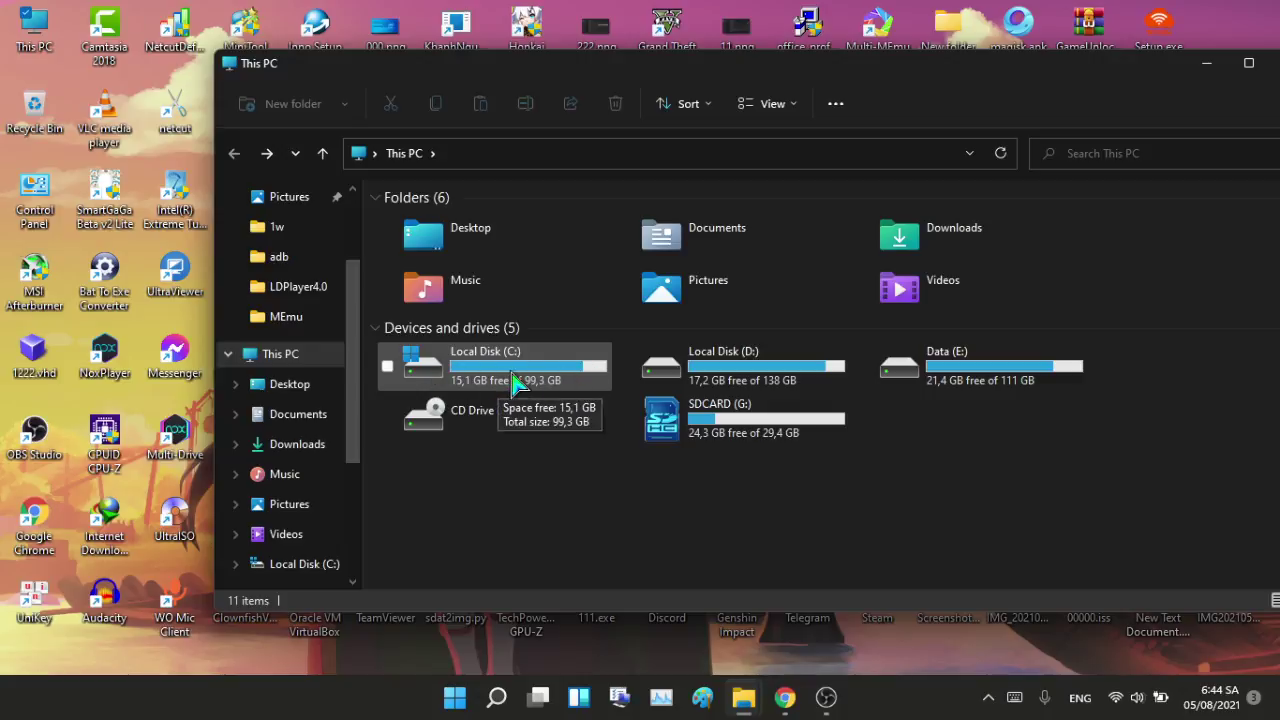
- Locate the SmartGaGa Lite folder on Local Disk (C:)
{"action": "double_click", "coordinate": [457, 386]}
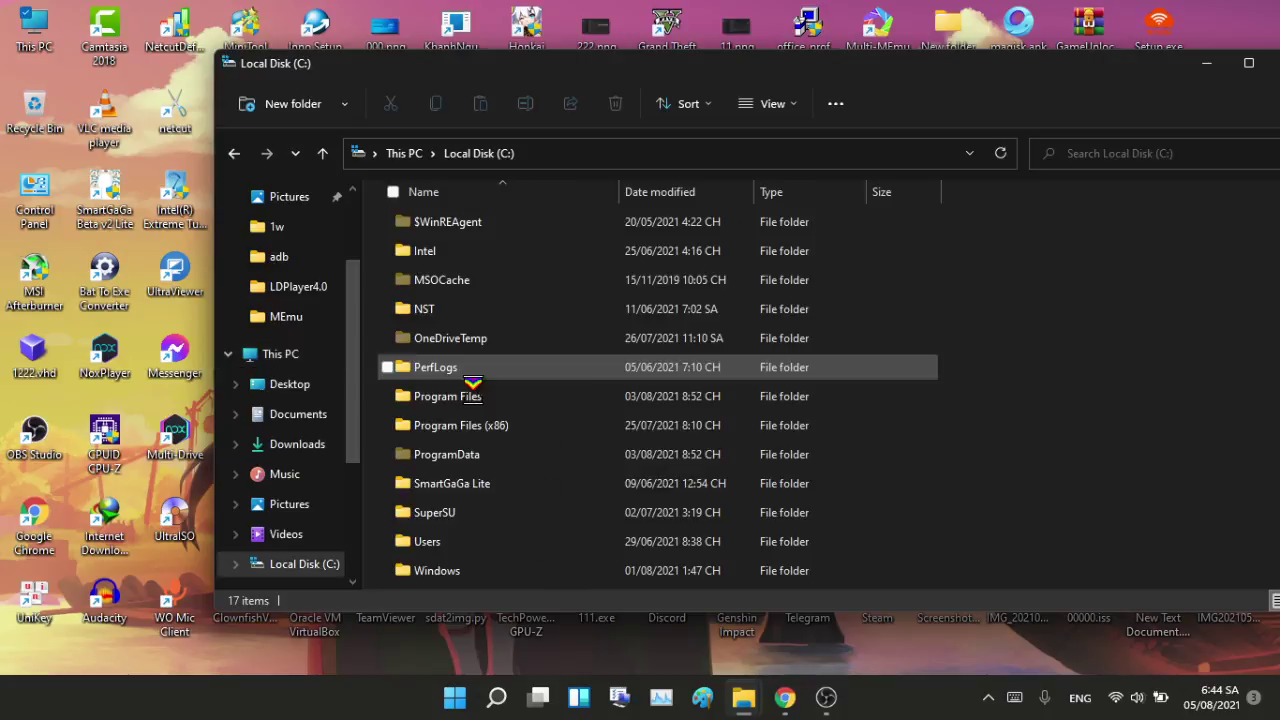
{"action": "scroll", "coordinate": [455, 480], "scroll_direction": "down", "scroll_amount": 2}
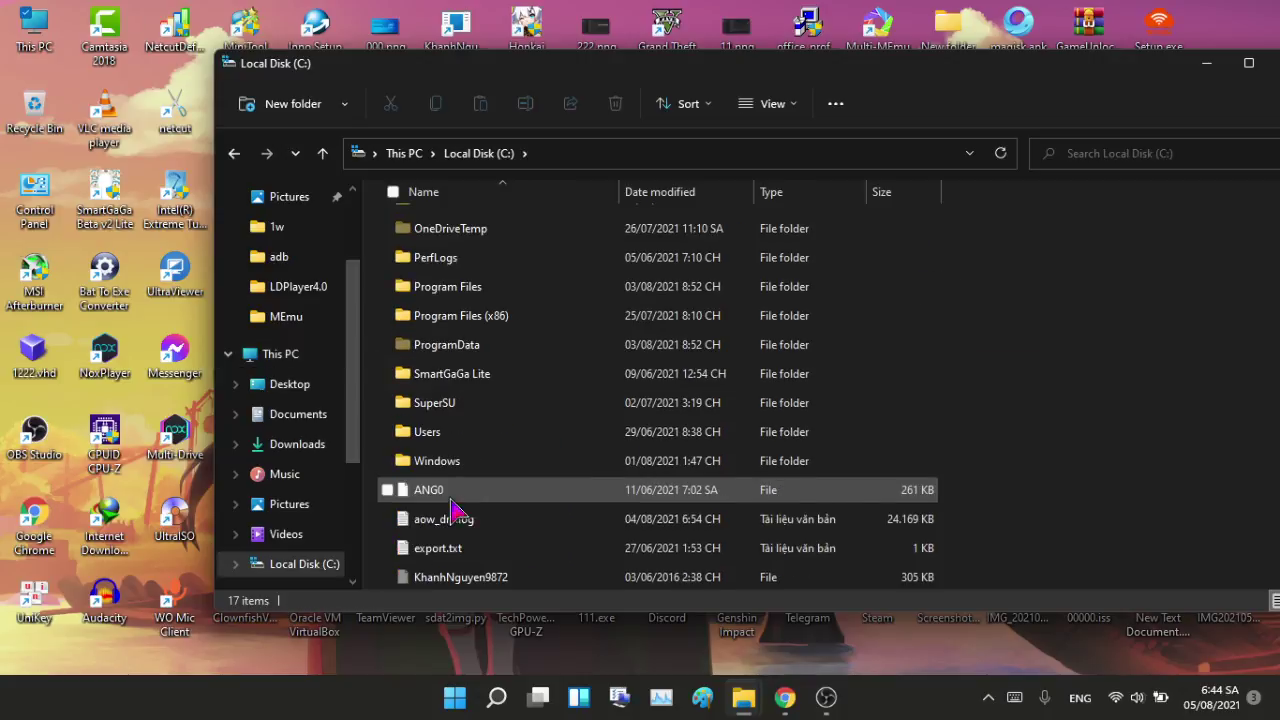
{"action": "left_click", "coordinate": [474, 382]}
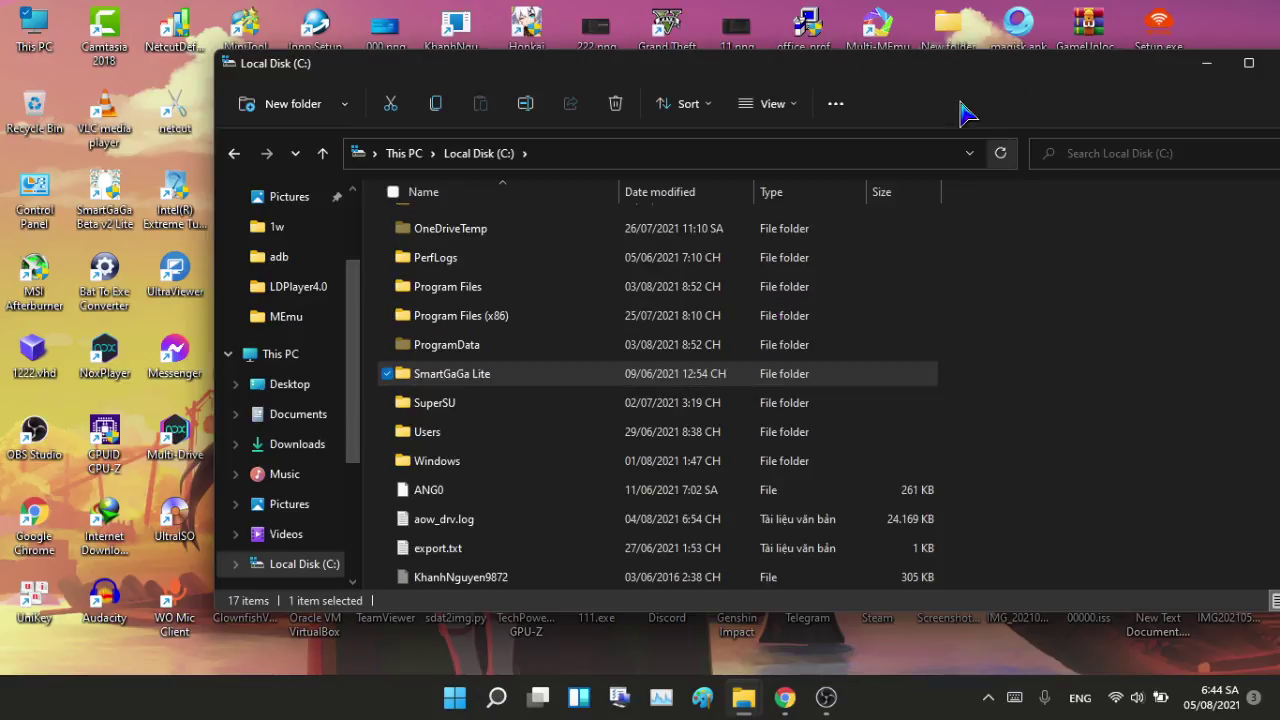
{"action": "left_click_drag", "start_coordinate": [962, 72], "coordinate": [864, 55]}
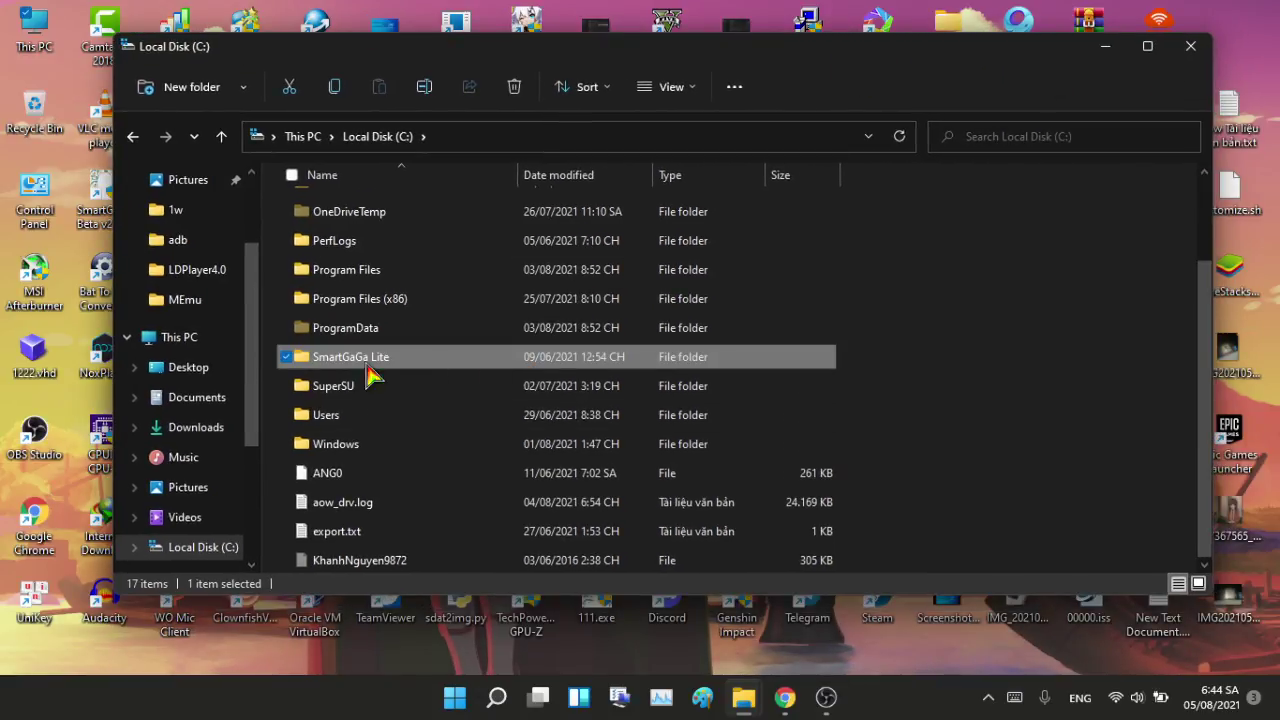
{"action": "left_click", "coordinate": [432, 360]}
{"action": "left_click", "coordinate": [540, 366]}
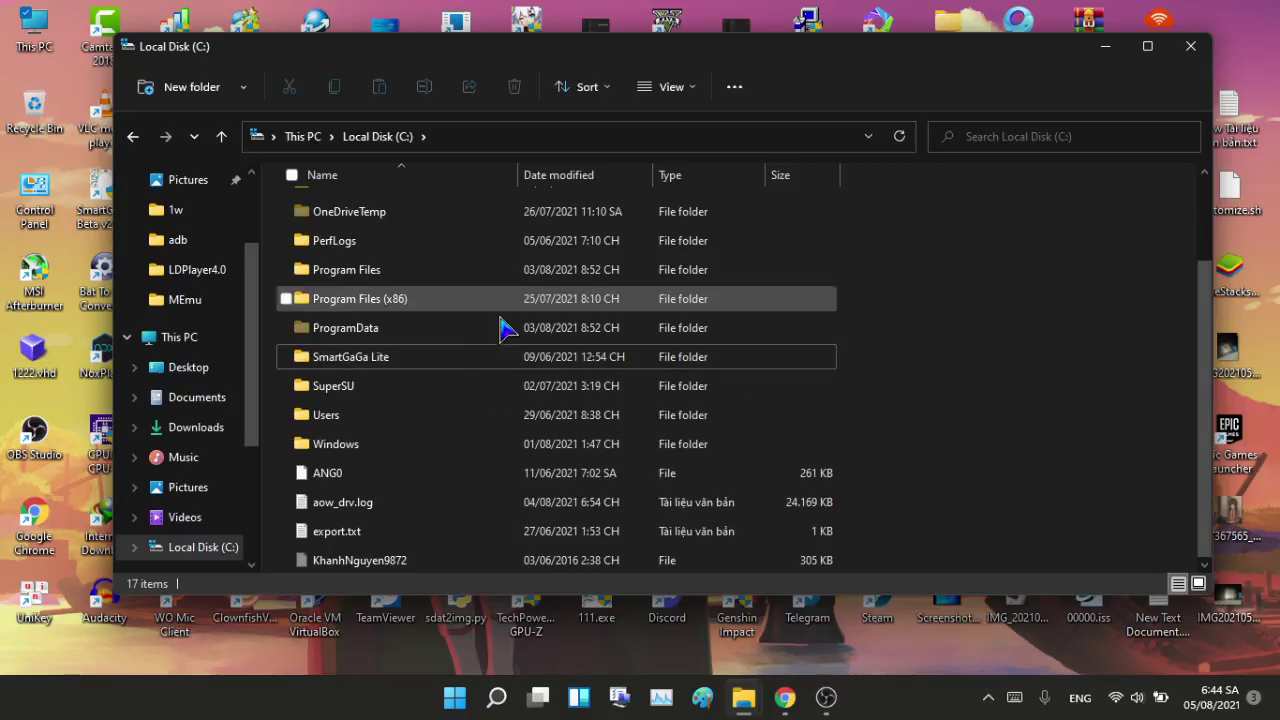
{"action": "left_click", "coordinate": [286, 357]}
- Open the 1w folder on Local Disk (D:) and select the FreeFire_v1.64.1 archive
{"action": "left_click", "coordinate": [175, 340]}
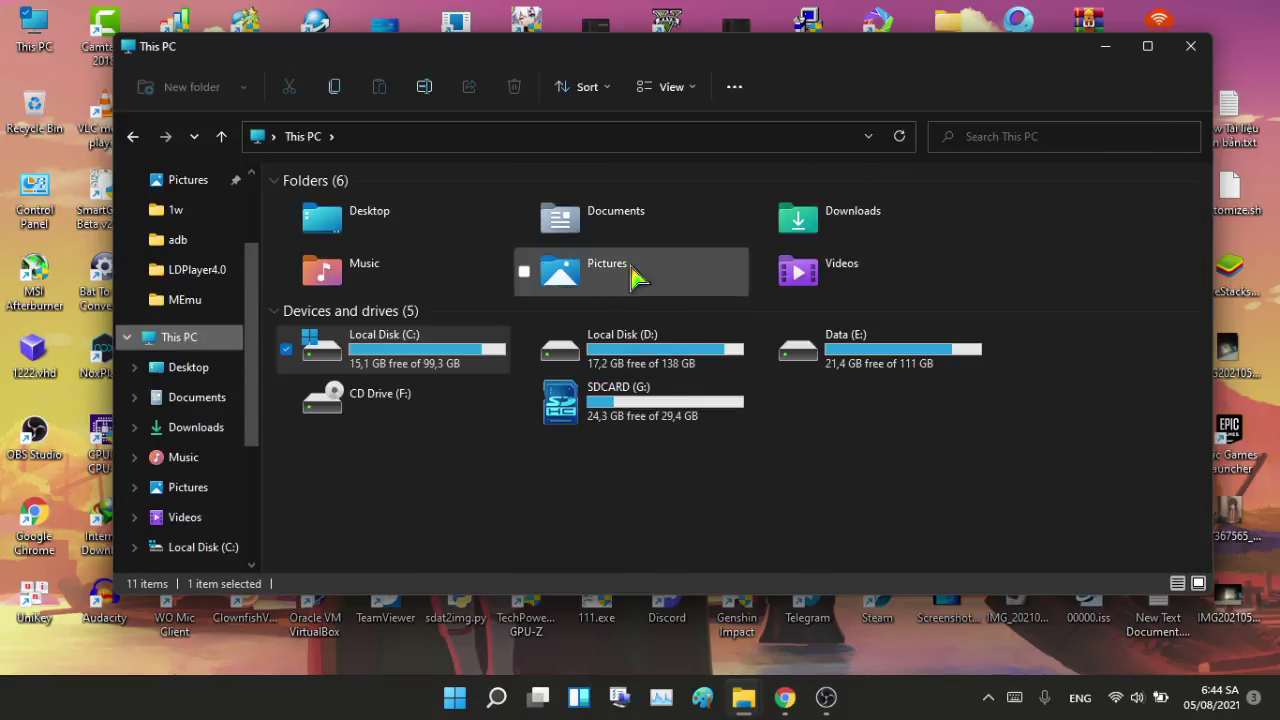
{"action": "double_click", "coordinate": [640, 360]}
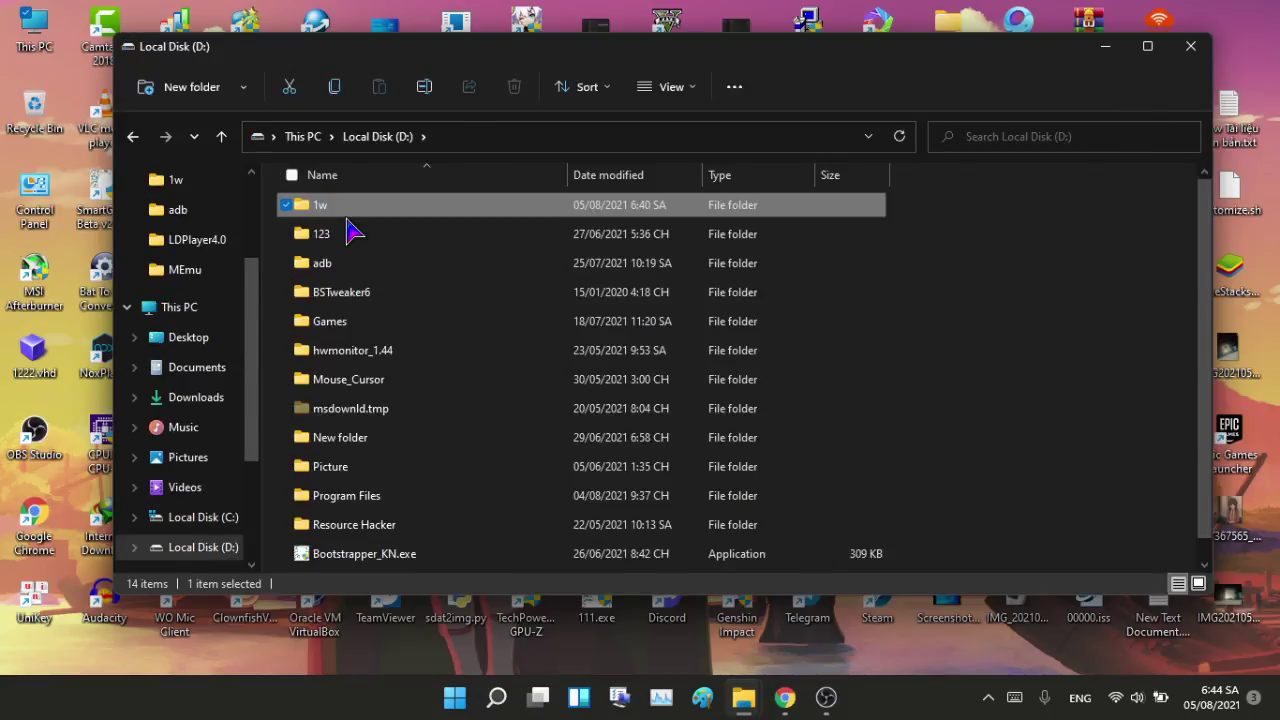
{"action": "double_click", "coordinate": [345, 207]}
{"action": "key", "text": "ctrl+a"}
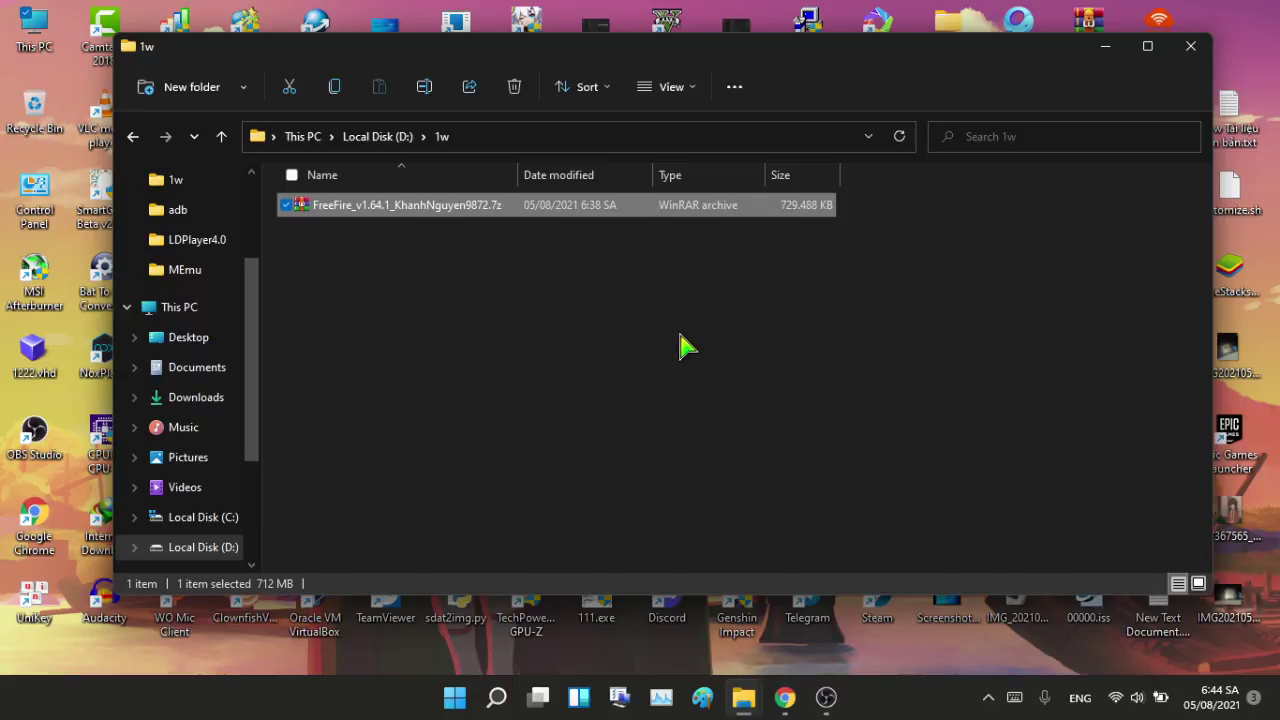
{"action": "left_click_drag", "start_coordinate": [558, 42], "coordinate": [613, 94]}
{"action": "left_click", "coordinate": [557, 304]}
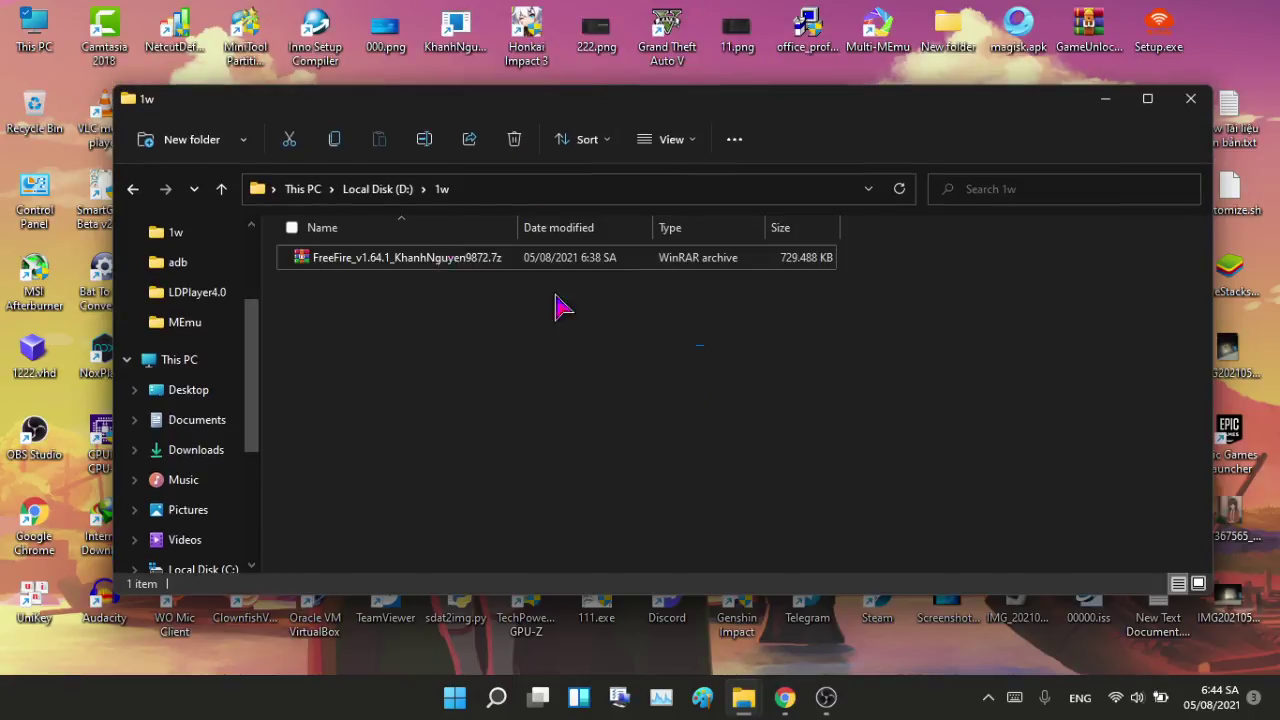
{"action": "key", "text": "ctrl+a"}
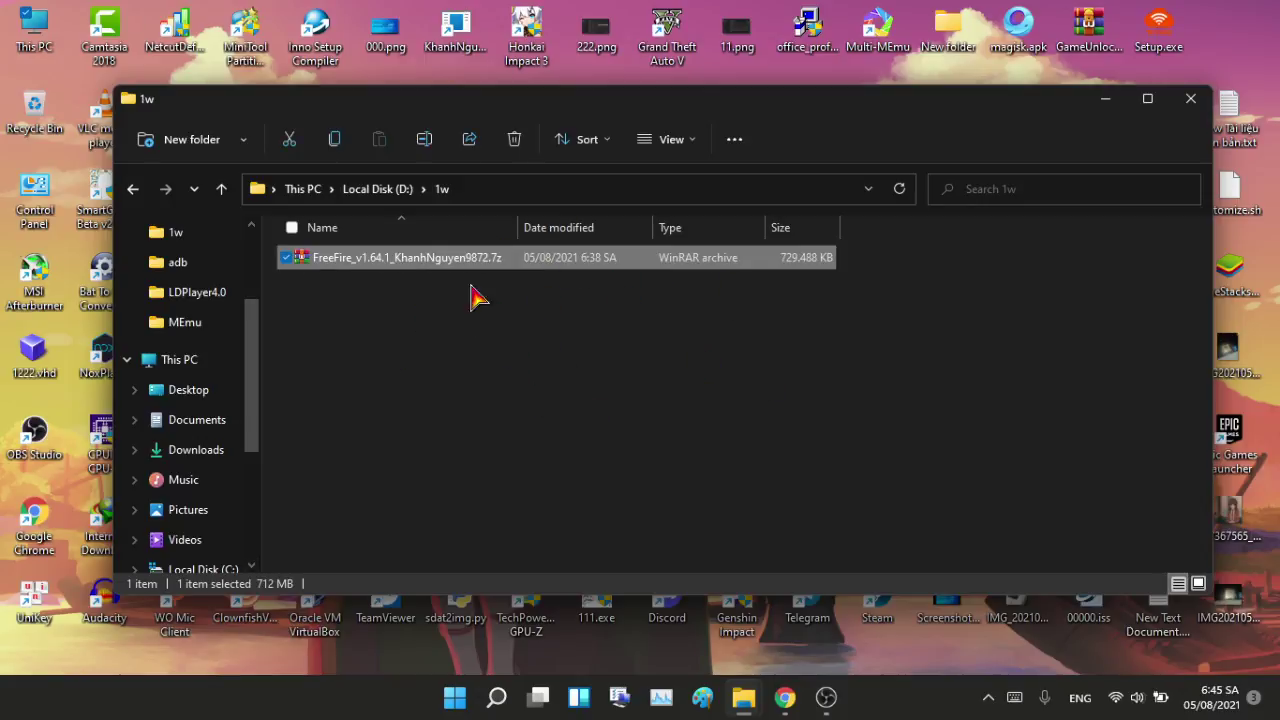
{"action": "left_click", "coordinate": [500, 305]}
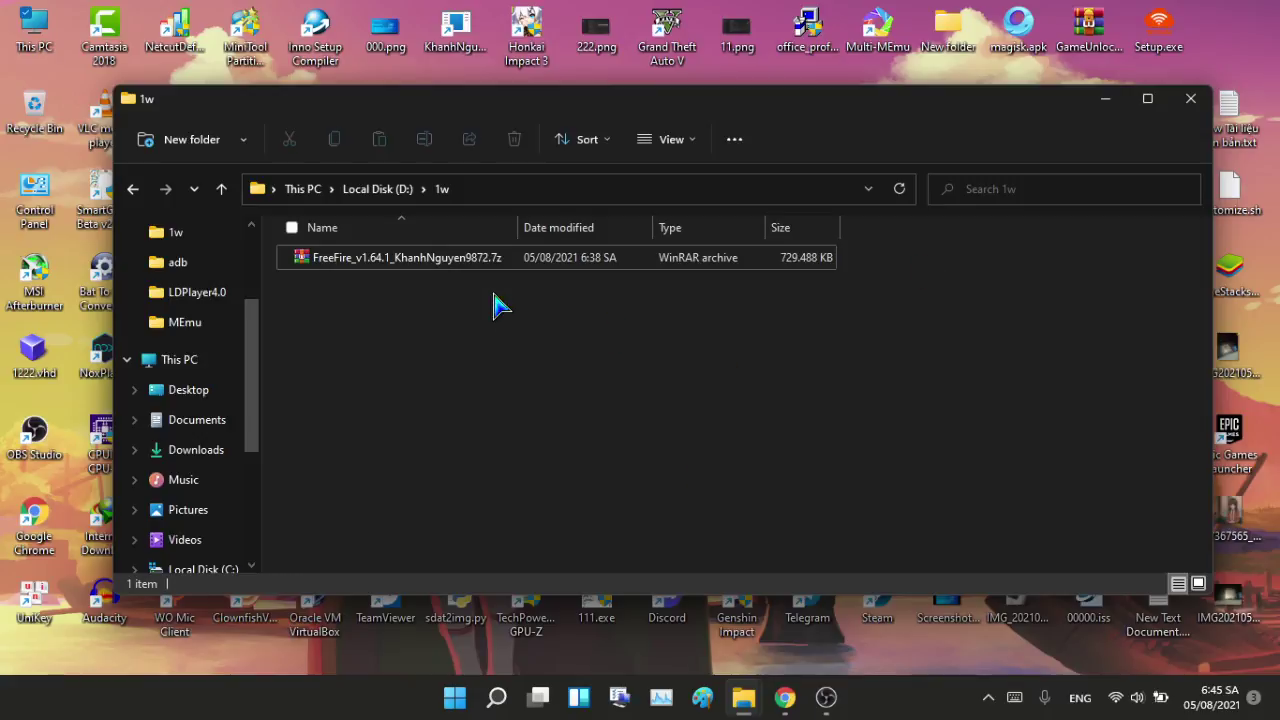
{"action": "left_click", "coordinate": [565, 262]}
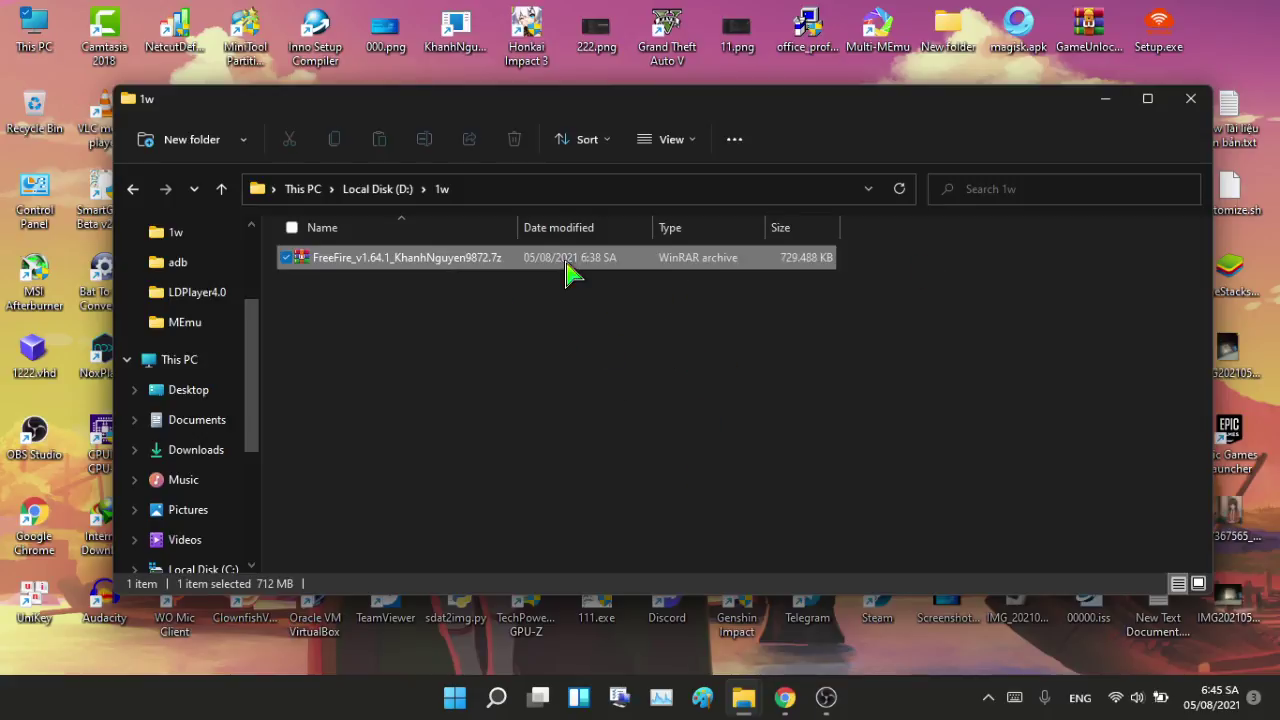
{"action": "left_click", "coordinate": [740, 462]}
{"action": "left_click_drag", "start_coordinate": [870, 343], "coordinate": [651, 246]}
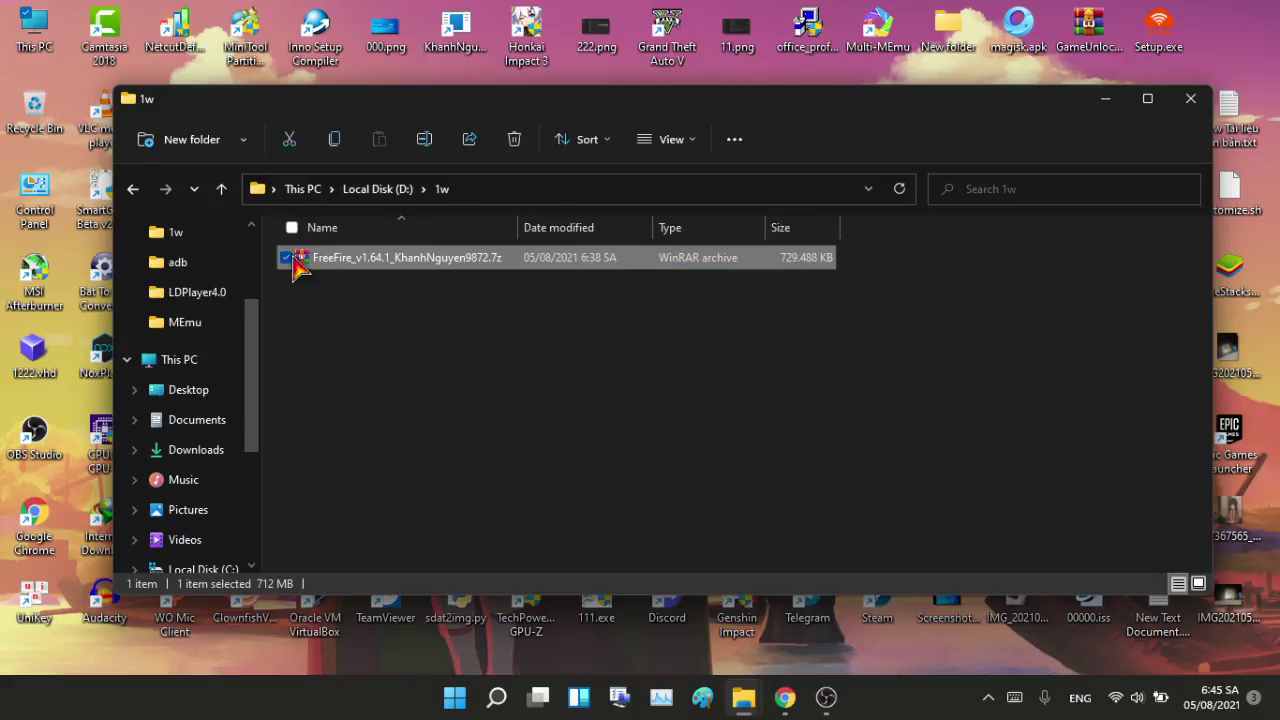
{"action": "left_click", "coordinate": [588, 283]}
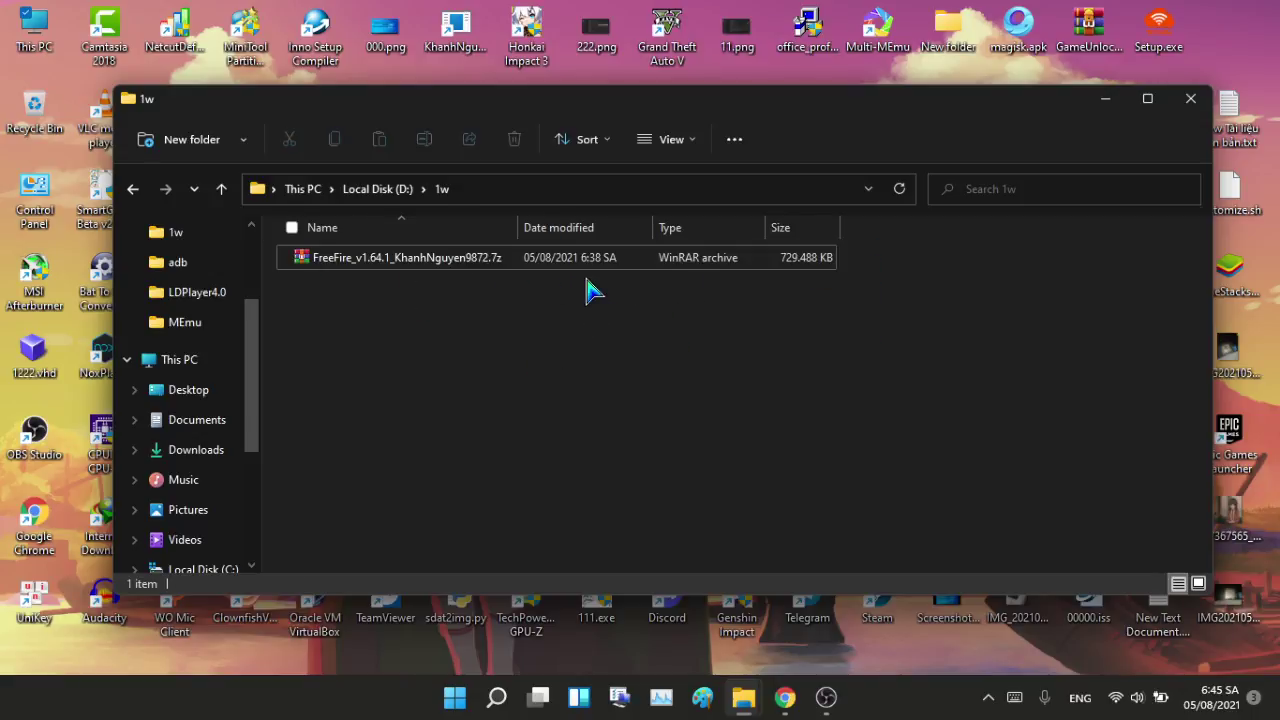
{"action": "left_click", "coordinate": [457, 263]}
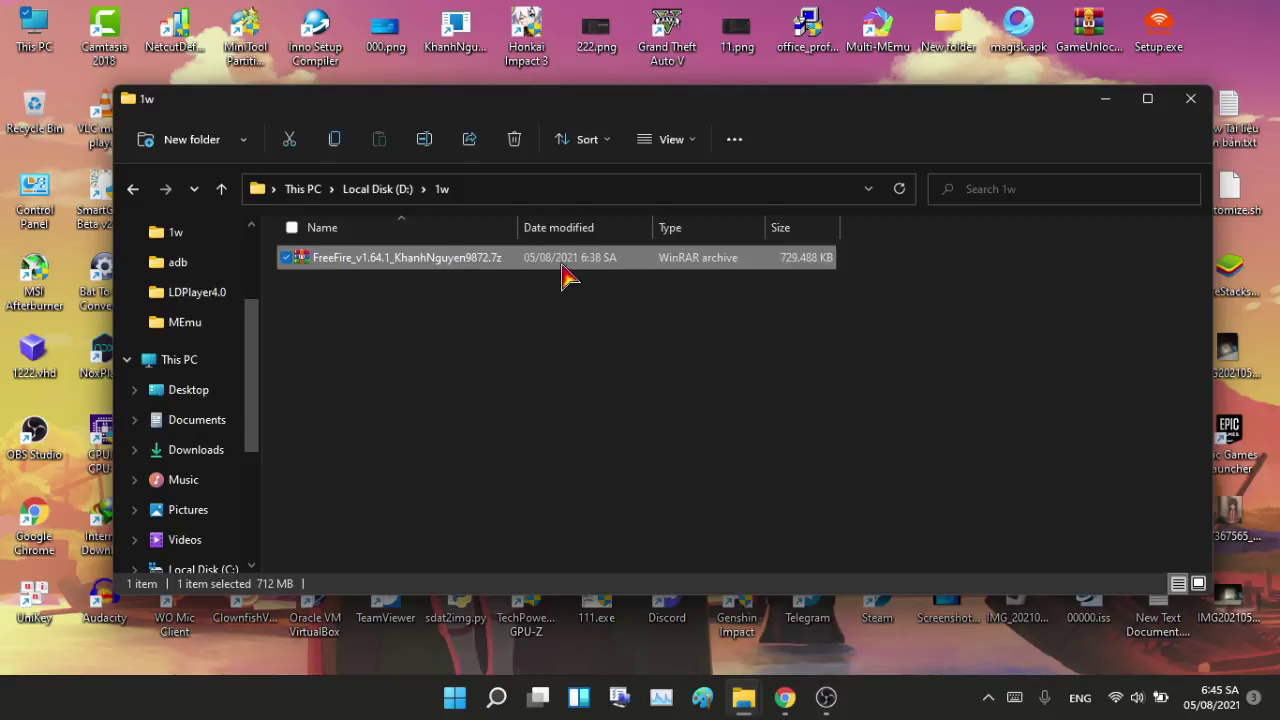
{"action": "left_click", "coordinate": [757, 394]}
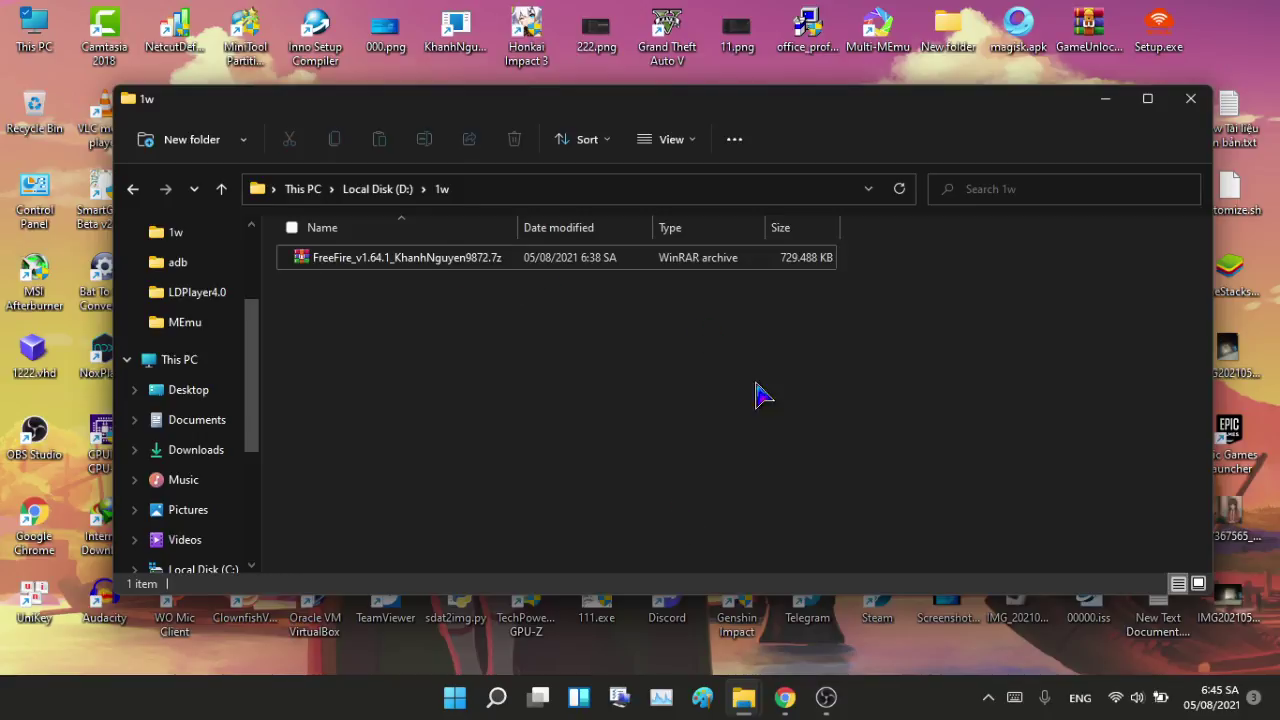
{"action": "left_click", "coordinate": [520, 266]}
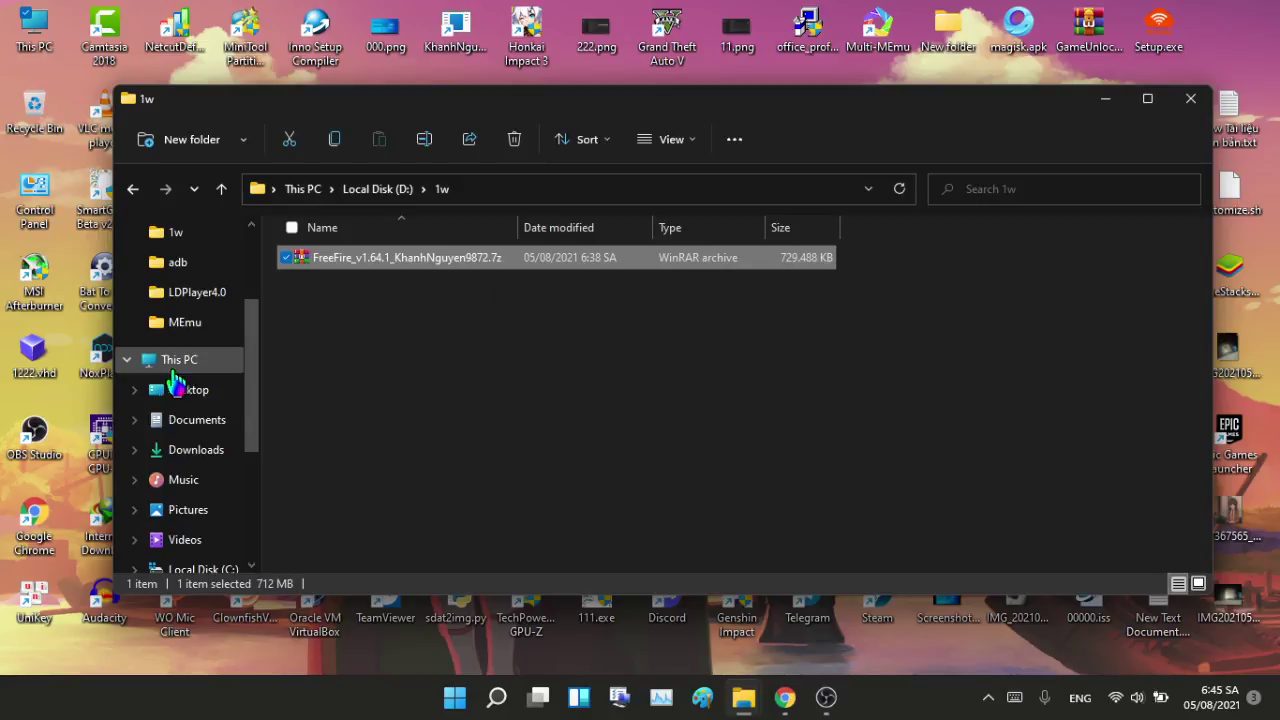
{"action": "left_click", "coordinate": [616, 400]}
{"action": "left_click", "coordinate": [562, 262]}
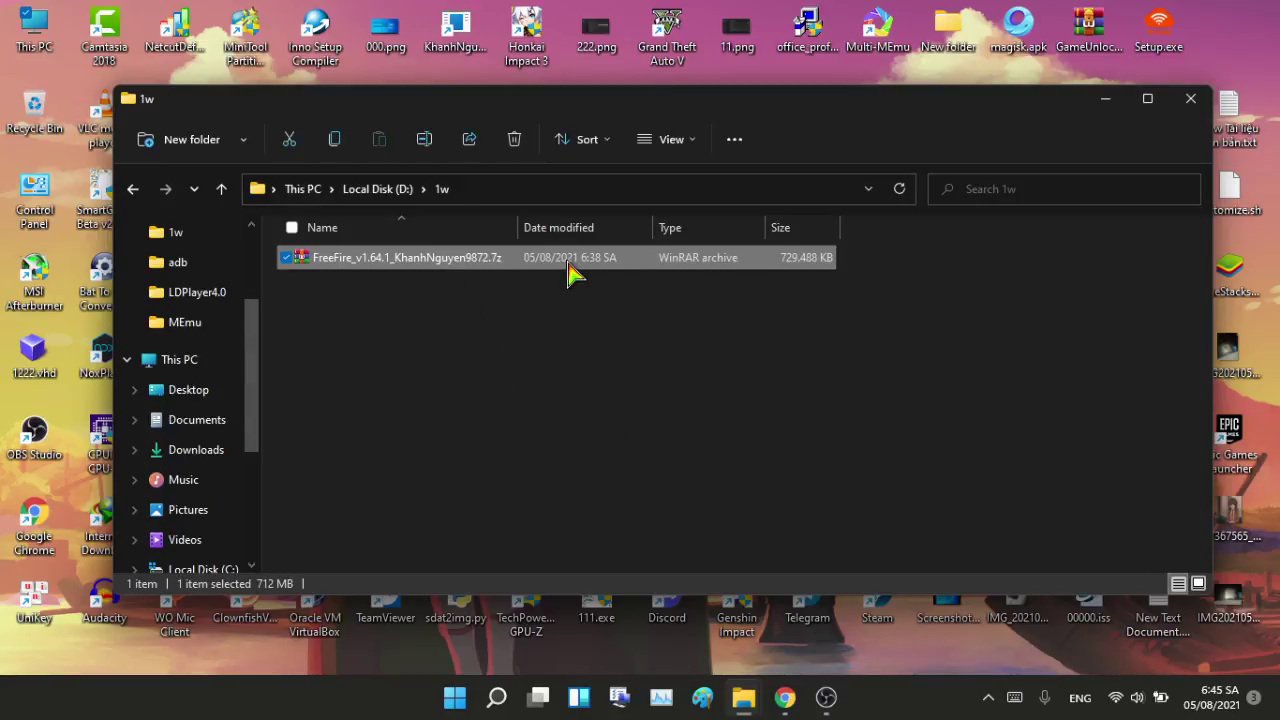
{"action": "right_click", "coordinate": [569, 271]}
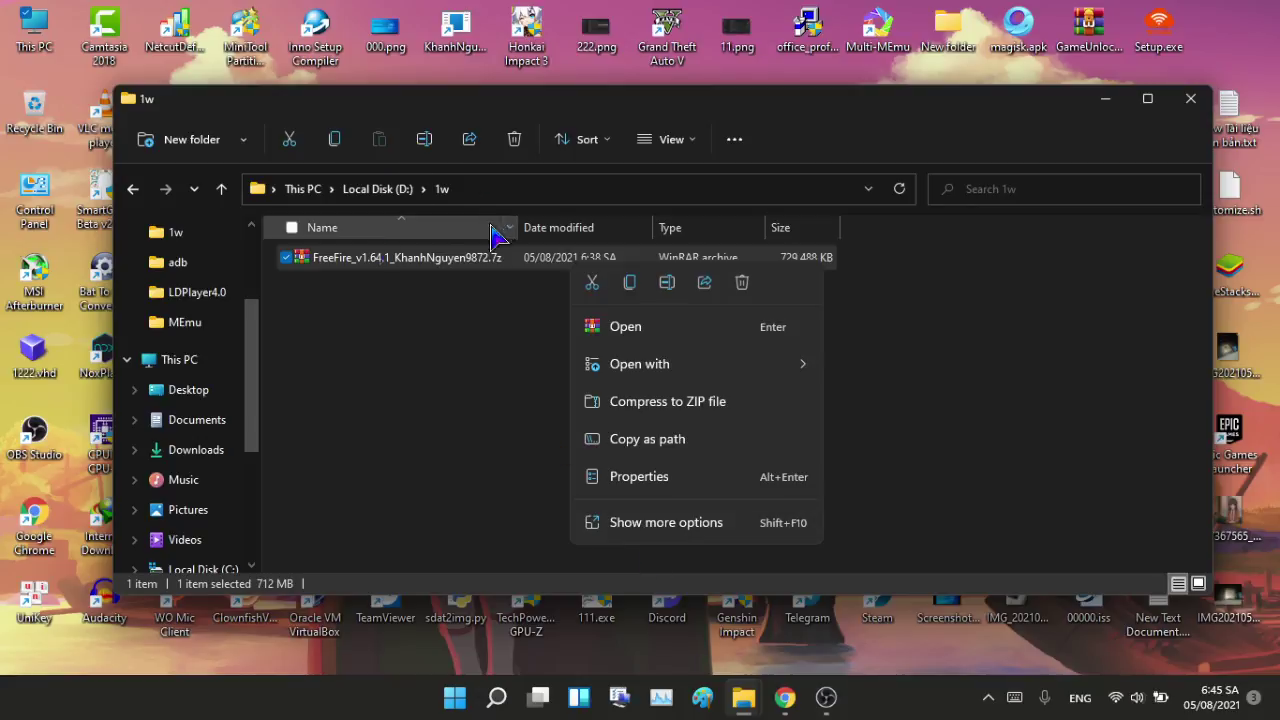
{"action": "left_click", "coordinate": [691, 530]}
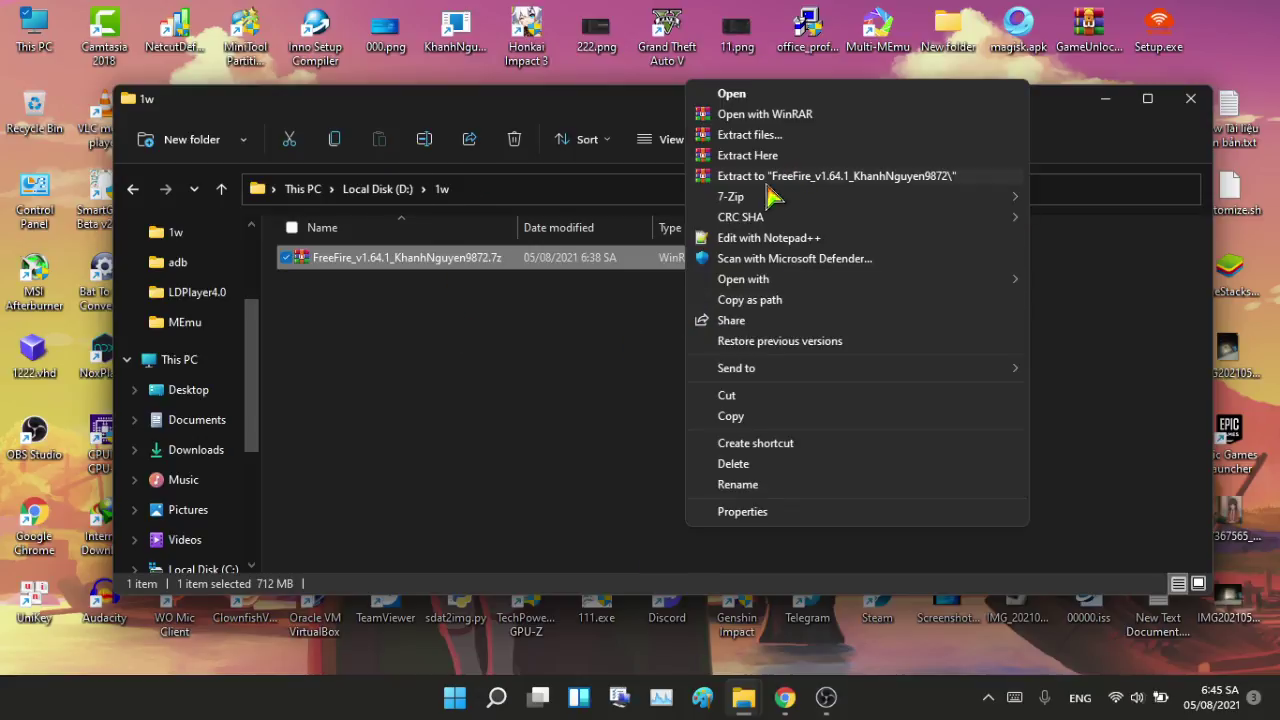
{"action": "mouse_move", "coordinate": [770, 196]}
{"action": "left_click", "coordinate": [523, 279]}
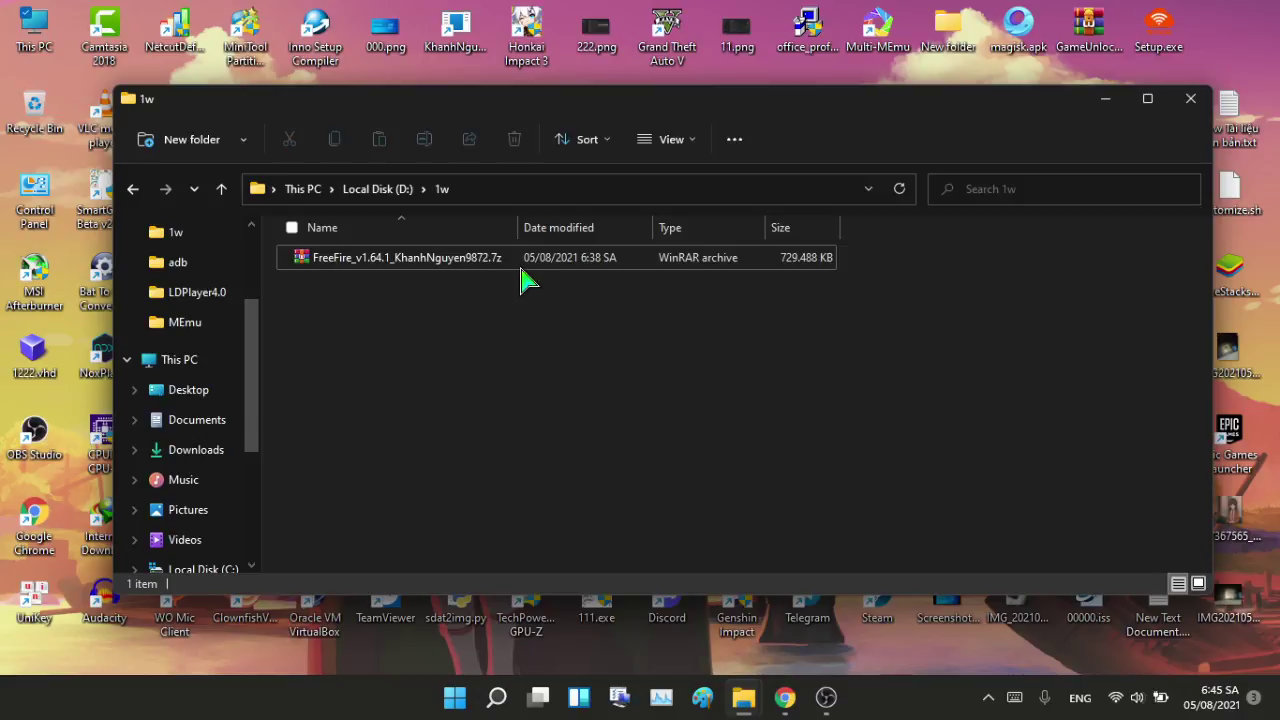
- Extract the FreeFire_v1.64.1 archive with 7-Zip into a folder of the same name, entering the archive password
{"action": "right_click", "coordinate": [648, 268]}
{"action": "left_click", "coordinate": [689, 517]}
{"action": "mouse_move", "coordinate": [765, 190]}
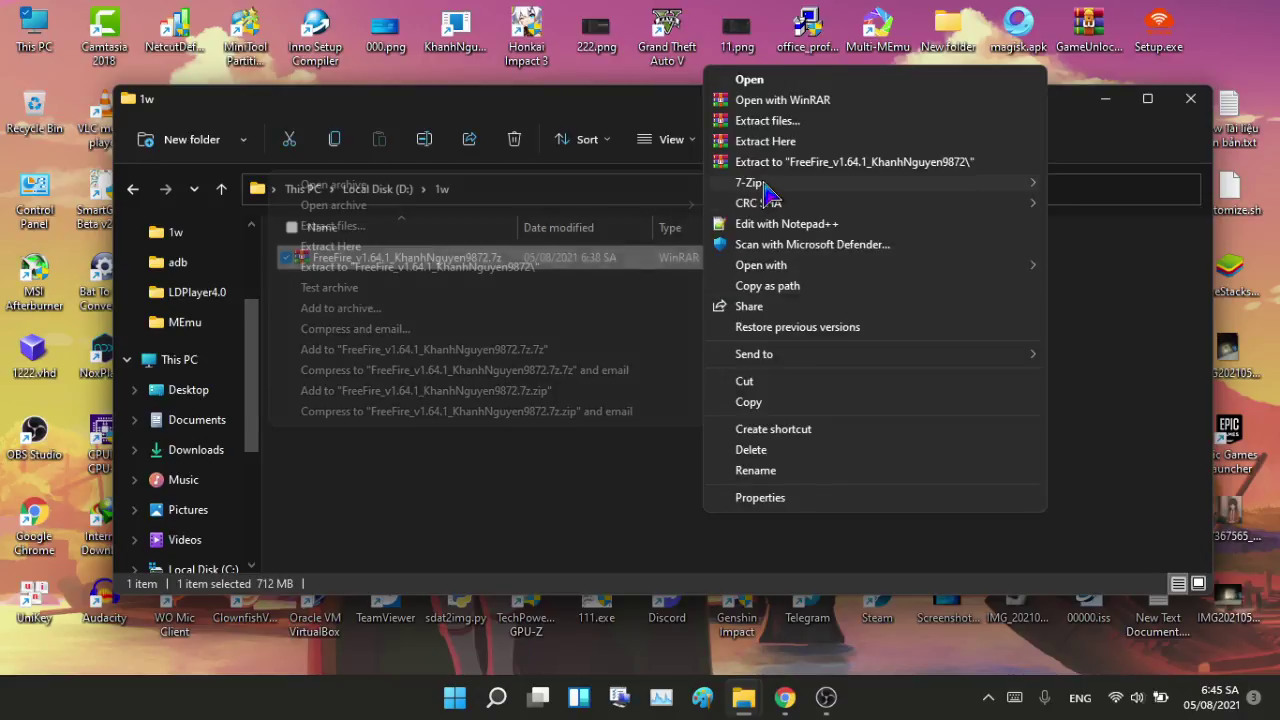
{"action": "left_click", "coordinate": [500, 268]}
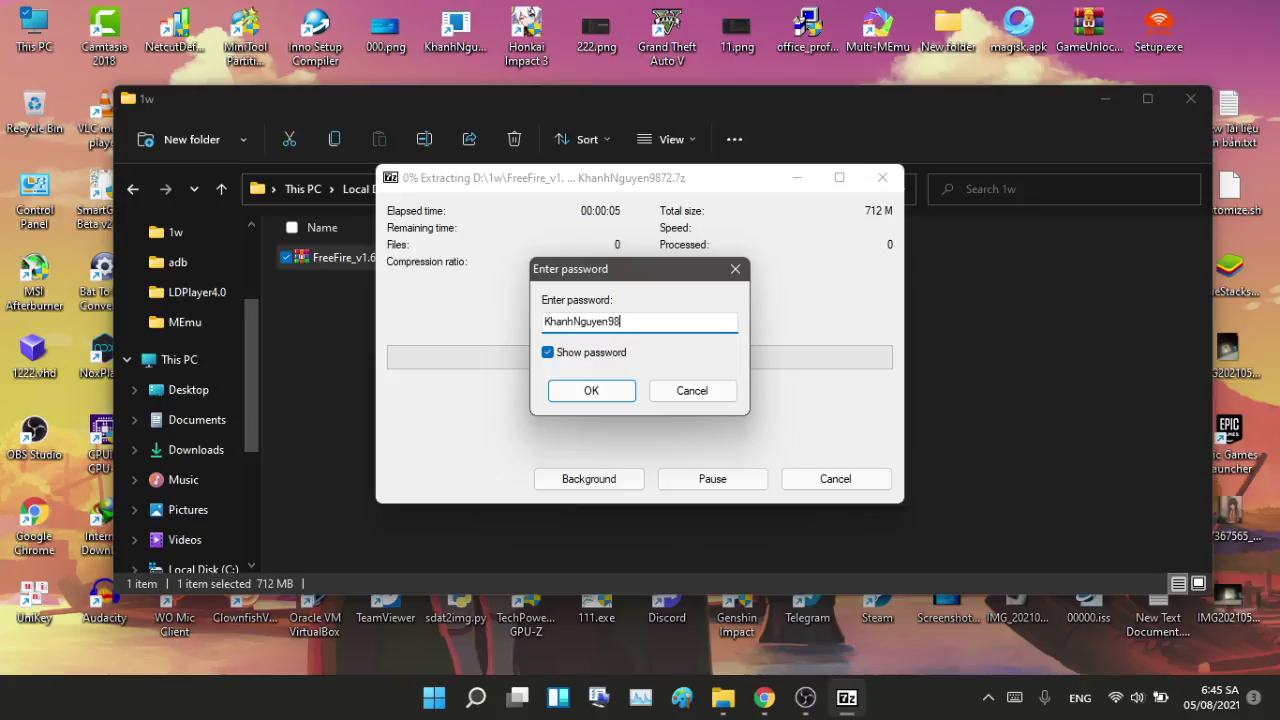
{"action": "double_click", "coordinate": [665, 320]}
{"action": "left_click", "coordinate": [670, 328]}
{"action": "left_click", "coordinate": [591, 389]}
{"action": "left_click_drag", "start_coordinate": [597, 189], "coordinate": [843, 307]}
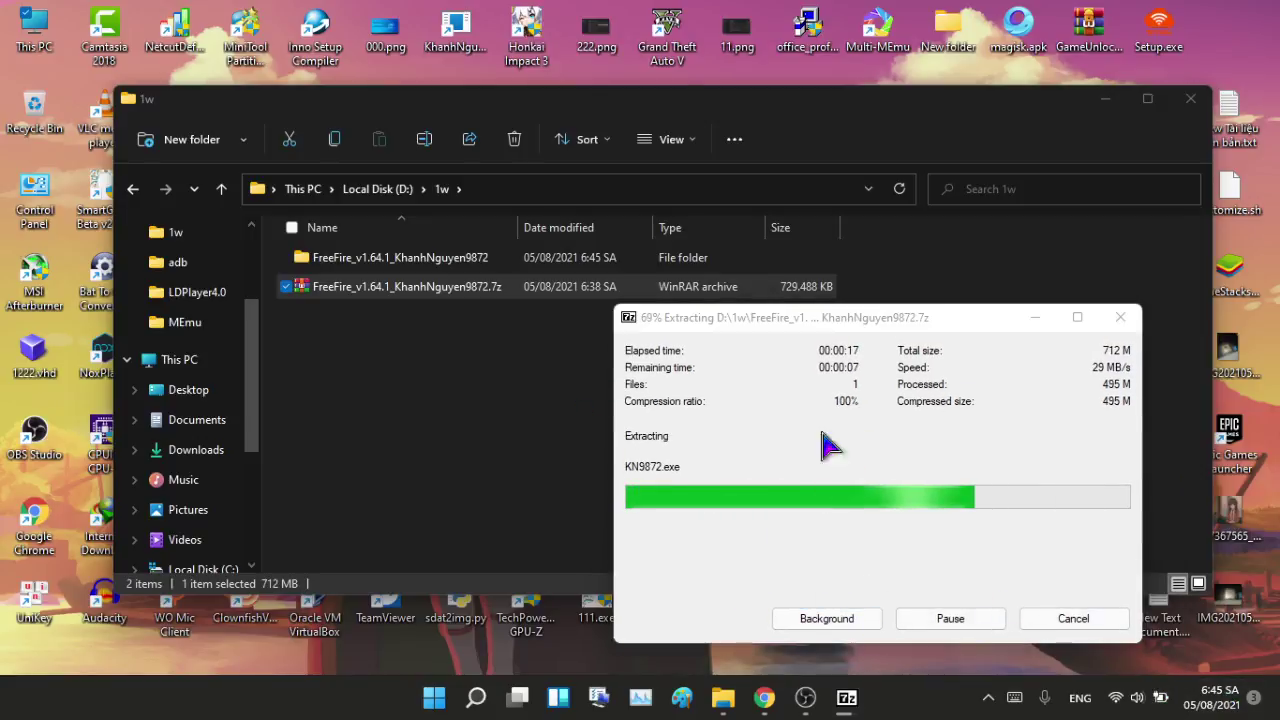
- Dismiss the notification panel and open the extracted FreeFire_v1.64.1 folder
{"action": "key", "text": "super+n"}
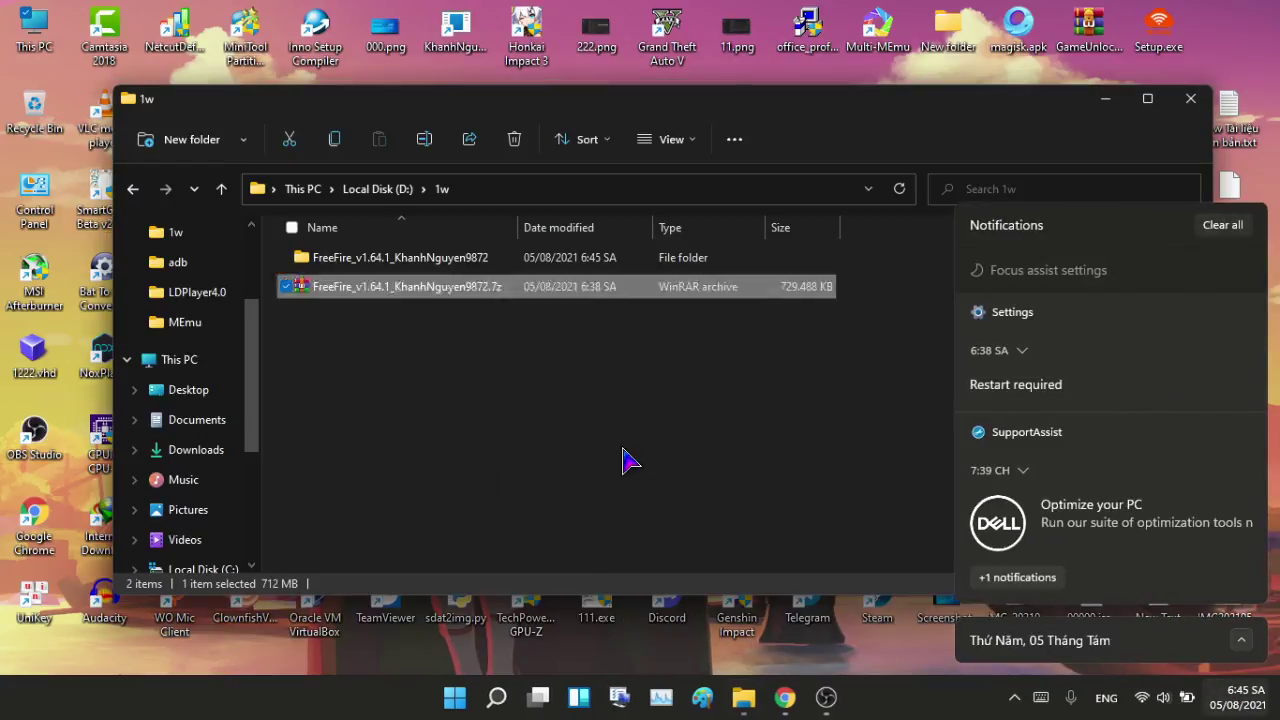
{"action": "left_click", "coordinate": [623, 457]}
{"action": "double_click", "coordinate": [337, 260]}
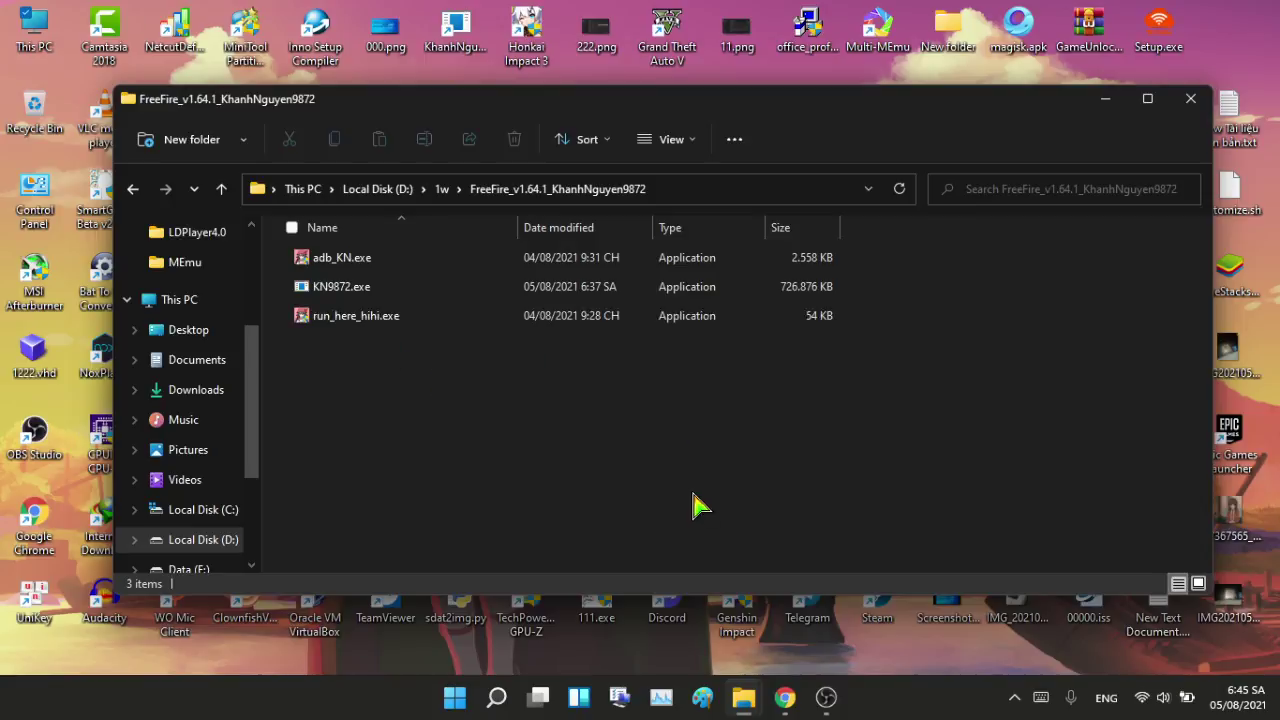
{"action": "left_click_drag", "start_coordinate": [700, 510], "coordinate": [500, 263]}
{"action": "left_click", "coordinate": [480, 394]}
- Start the SmartGaGa Beta v2 Lite emulator next to the extracted folder's window and show its installed apps
{"action": "left_click_drag", "start_coordinate": [404, 108], "coordinate": [910, 112]}
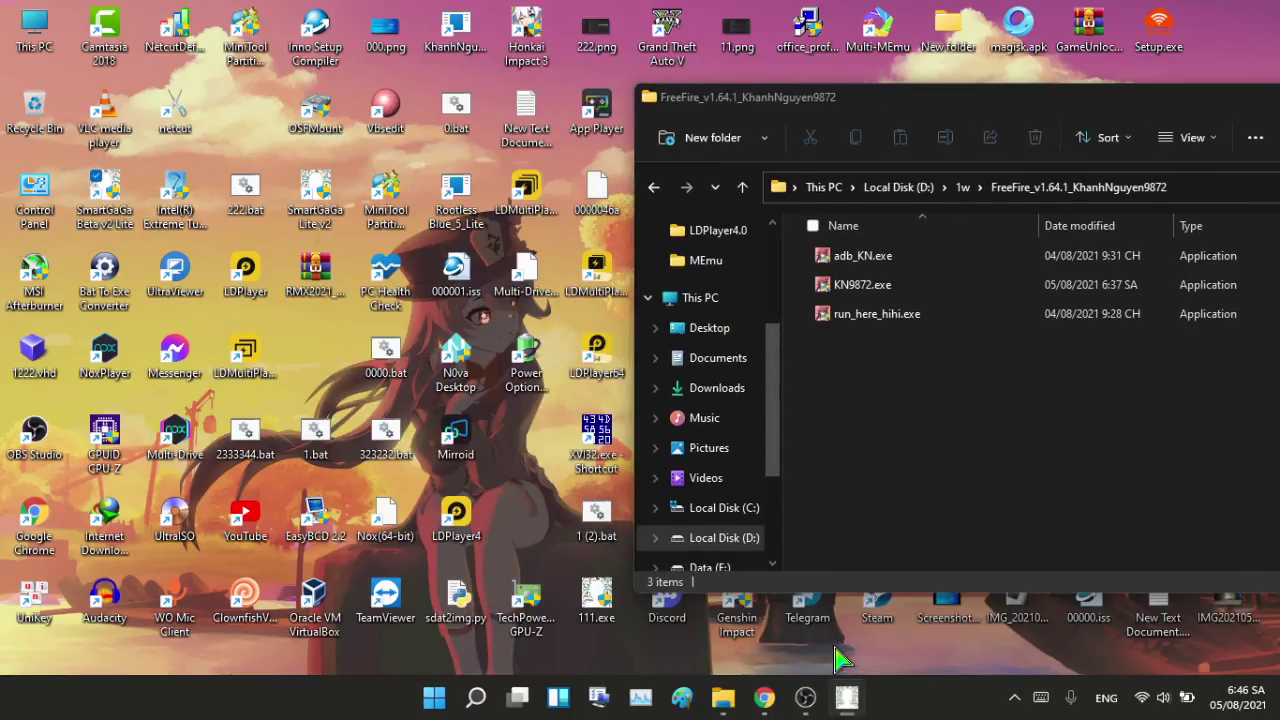
{"action": "left_click_drag", "start_coordinate": [665, 25], "coordinate": [233, 28]}
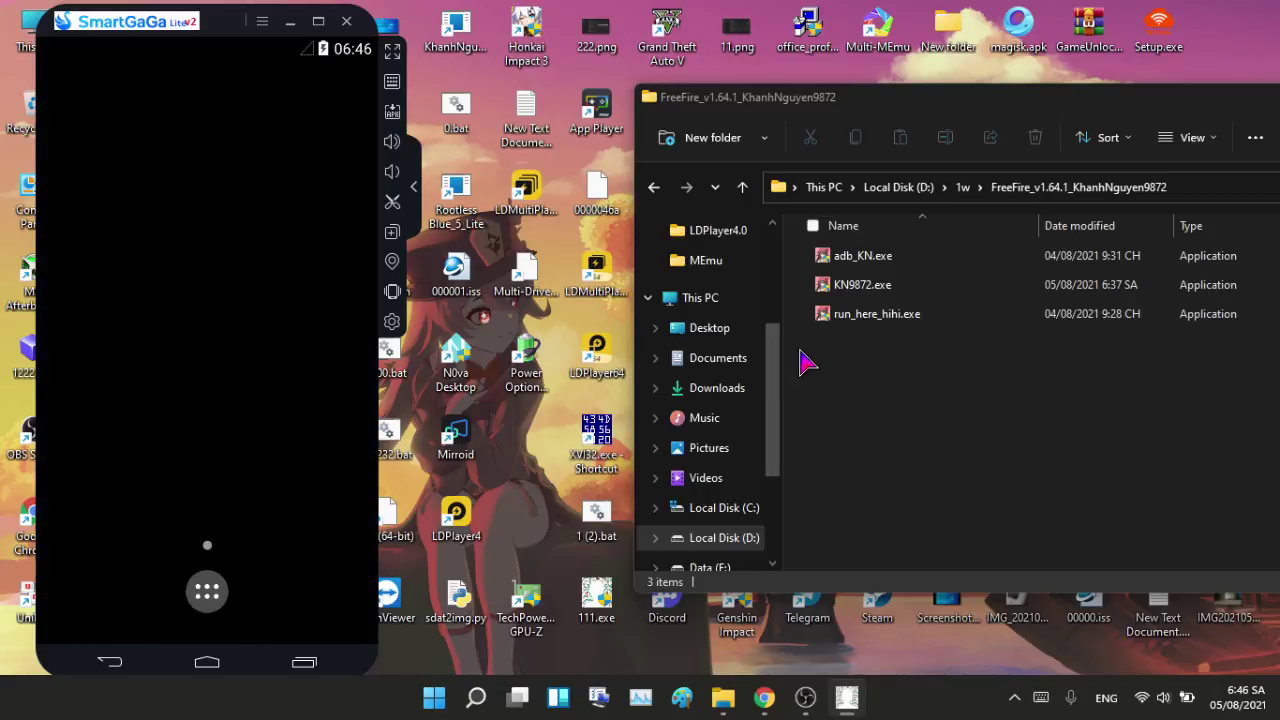
{"action": "left_click", "coordinate": [210, 594]}
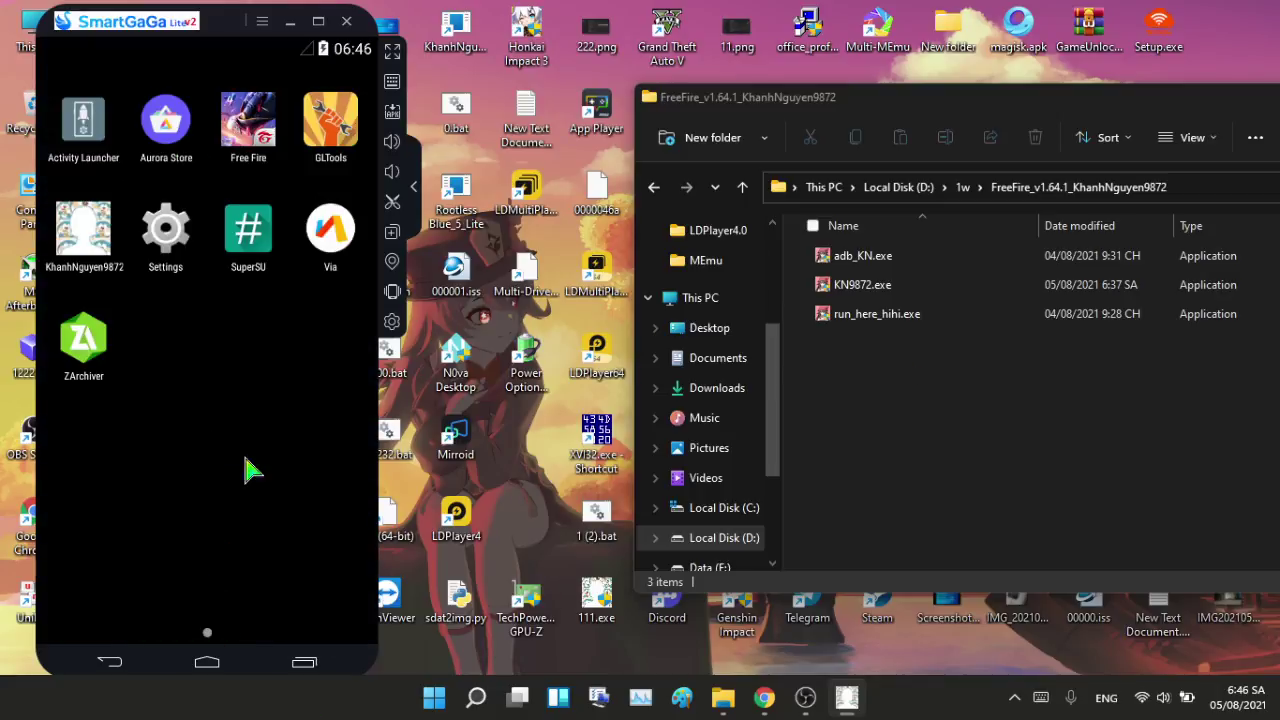
{"action": "left_click", "coordinate": [108, 668]}
{"action": "left_click", "coordinate": [200, 590]}
{"action": "left_click_drag", "start_coordinate": [250, 160], "coordinate": [182, 244]}
{"action": "left_click", "coordinate": [207, 608]}
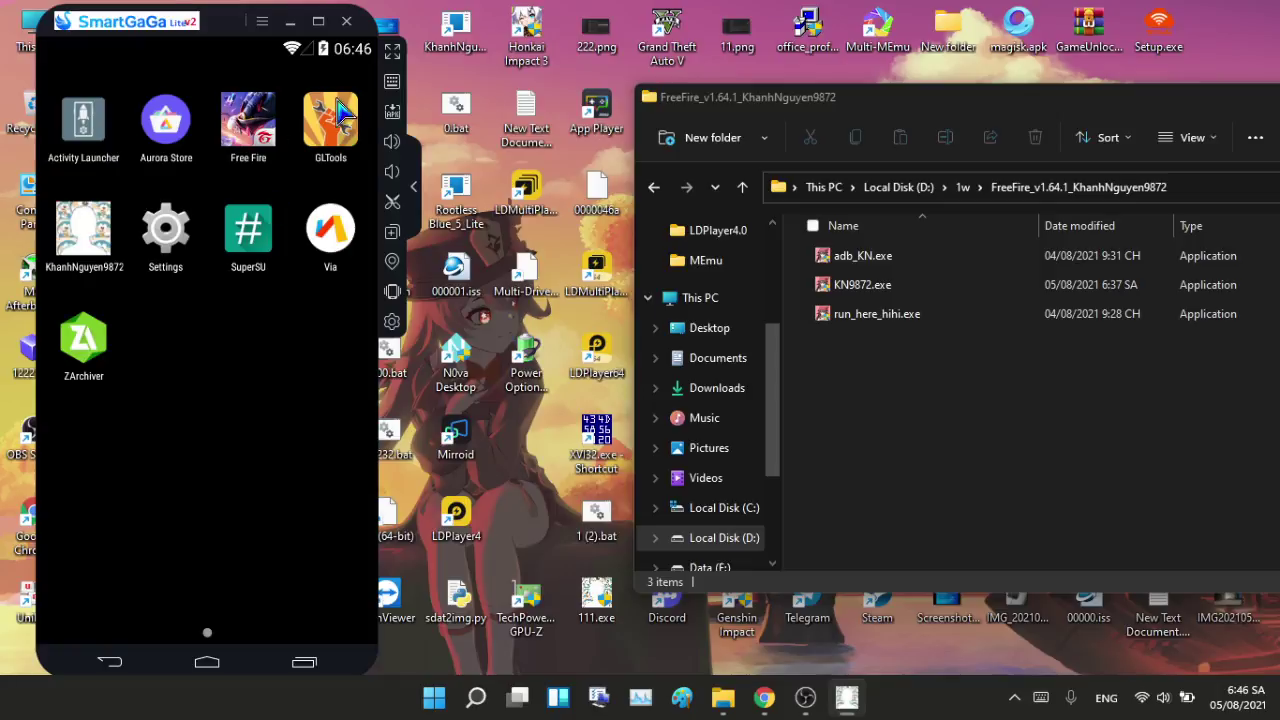
{"action": "left_click_drag", "start_coordinate": [1002, 110], "coordinate": [794, 104]}
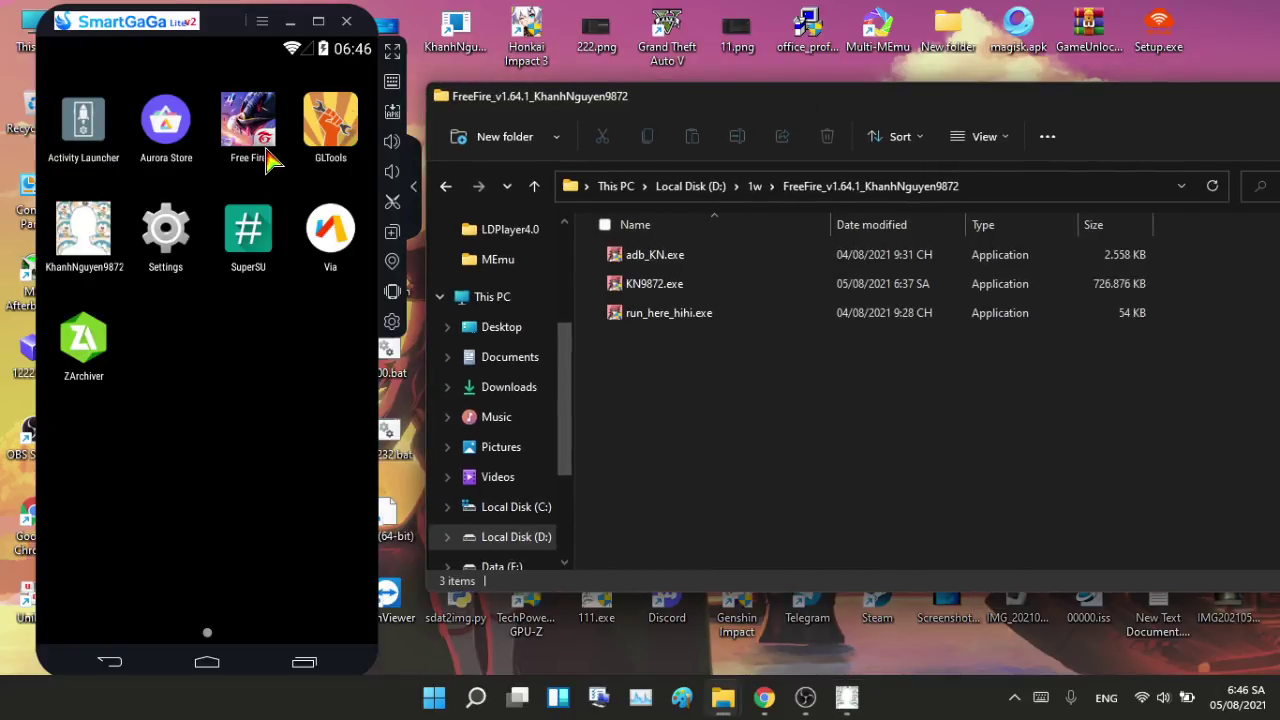
- Uninstall the existing Free Fire app from the emulator and place the emulator window beside the extracted folder's window
{"action": "left_click", "coordinate": [250, 120]}
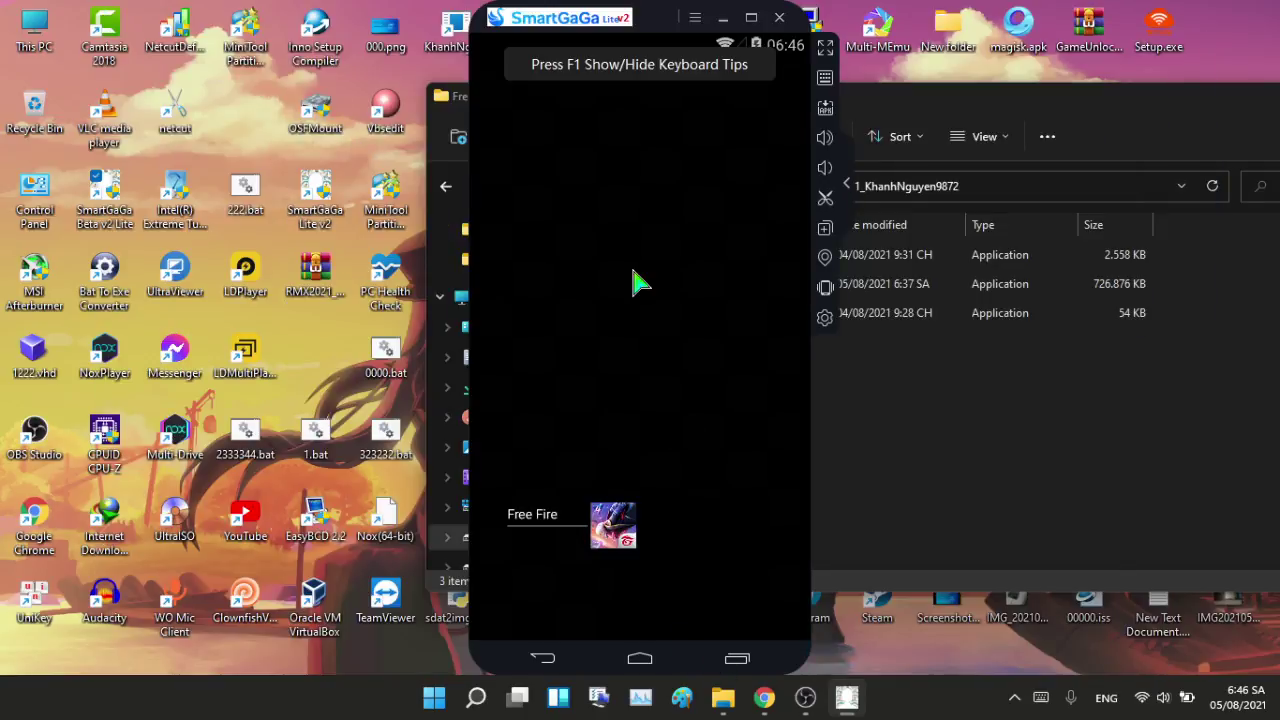
{"action": "left_click", "coordinate": [660, 598]}
{"action": "left_click_drag", "start_coordinate": [677, 115], "coordinate": [530, 90]}
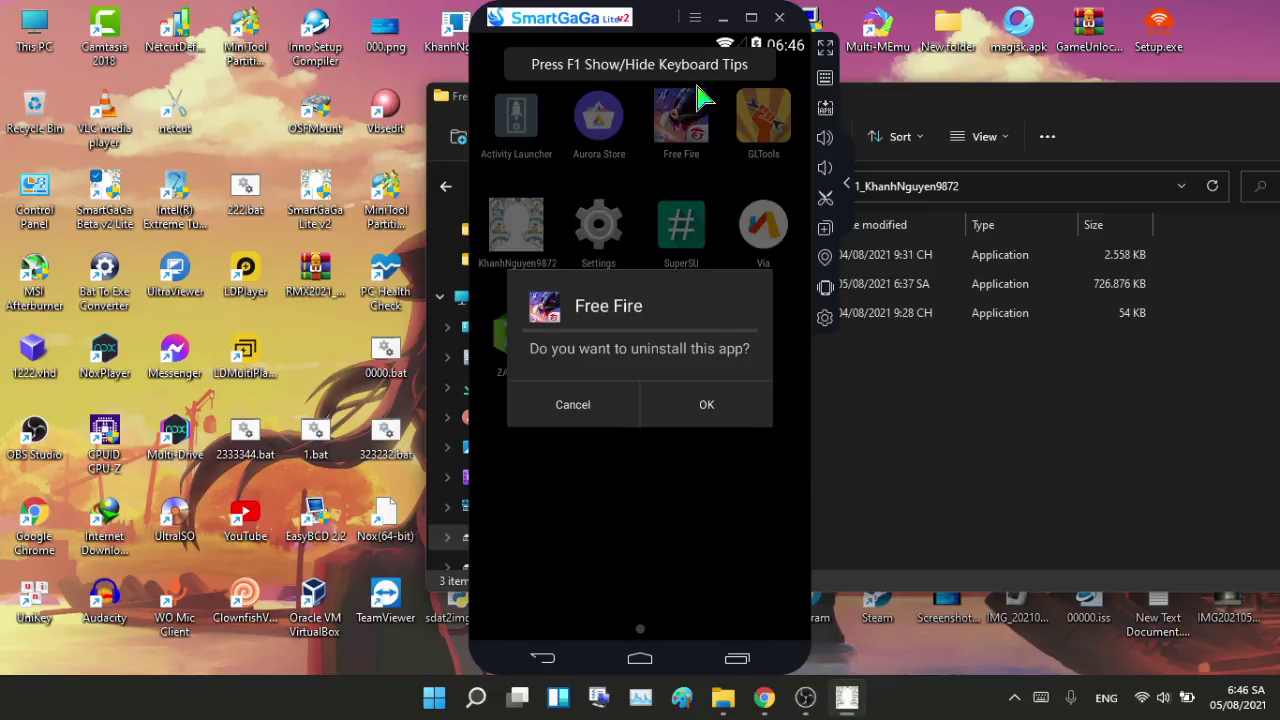
{"action": "left_click", "coordinate": [720, 410]}
{"action": "left_click_drag", "start_coordinate": [510, 30], "coordinate": [185, 30]}
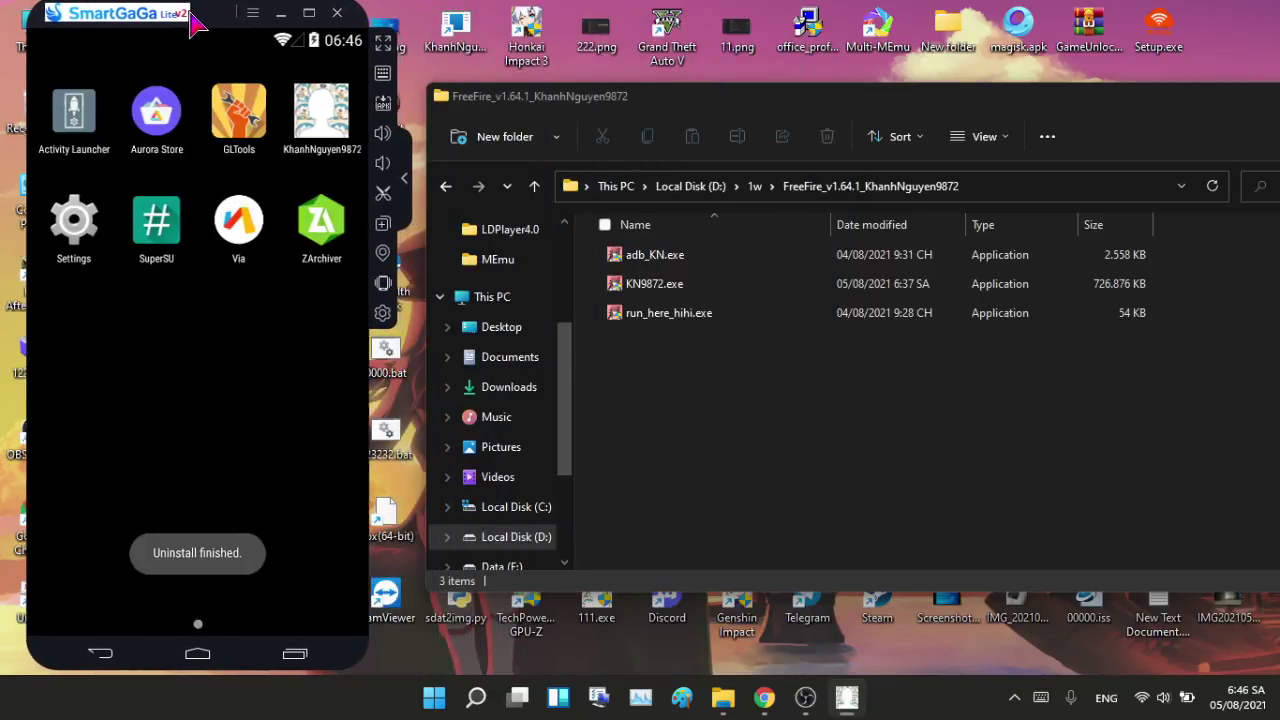
{"action": "left_click", "coordinate": [55, 125]}
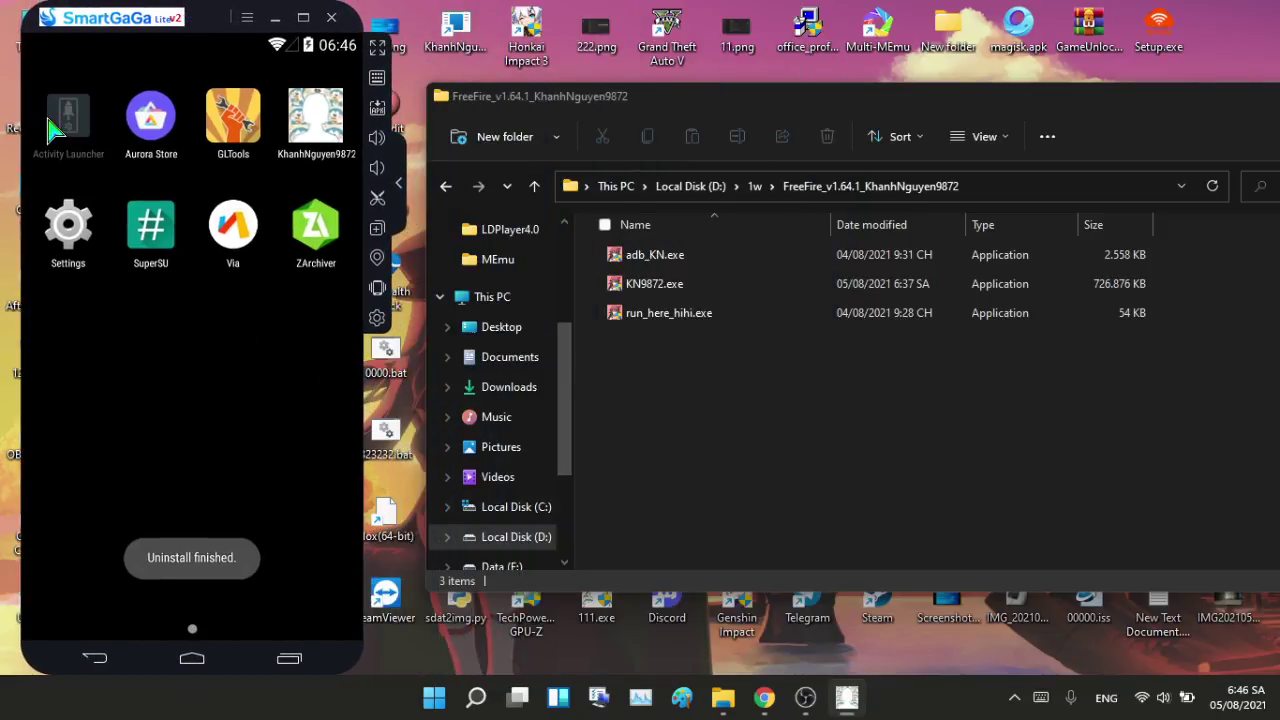
{"action": "left_click", "coordinate": [95, 668]}
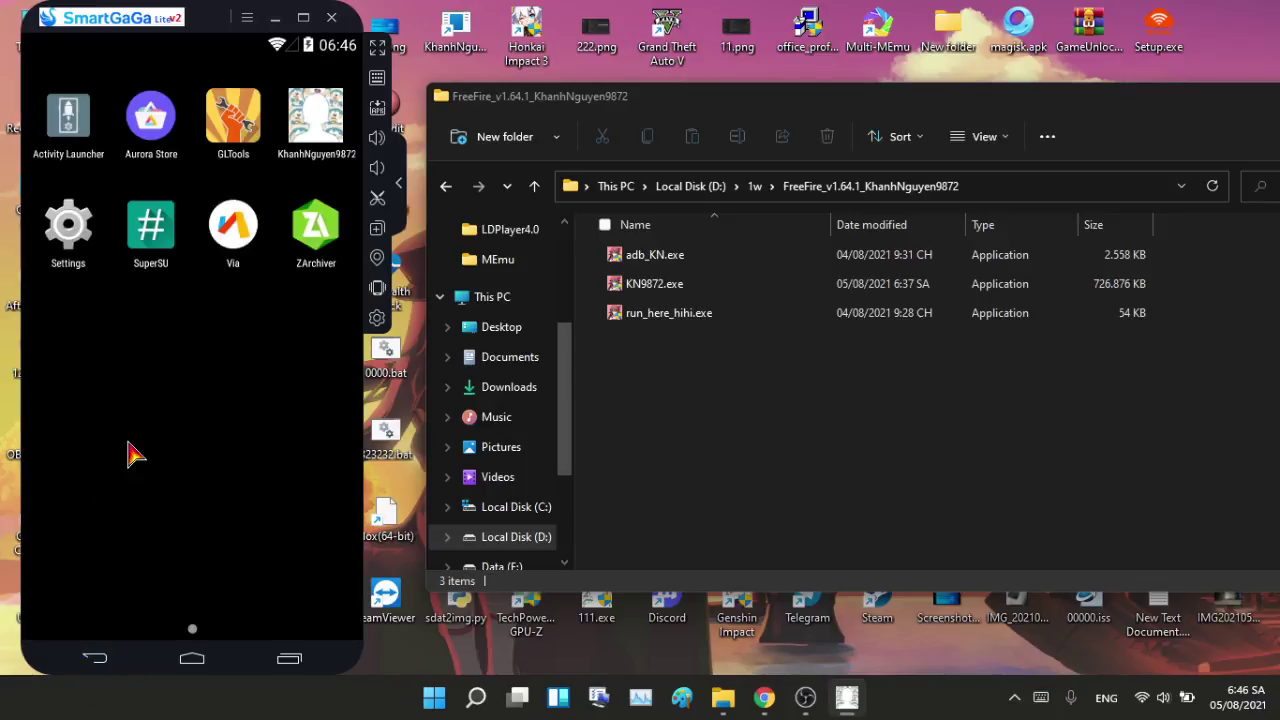
{"action": "left_click", "coordinate": [100, 664]}
{"action": "left_click", "coordinate": [185, 606]}
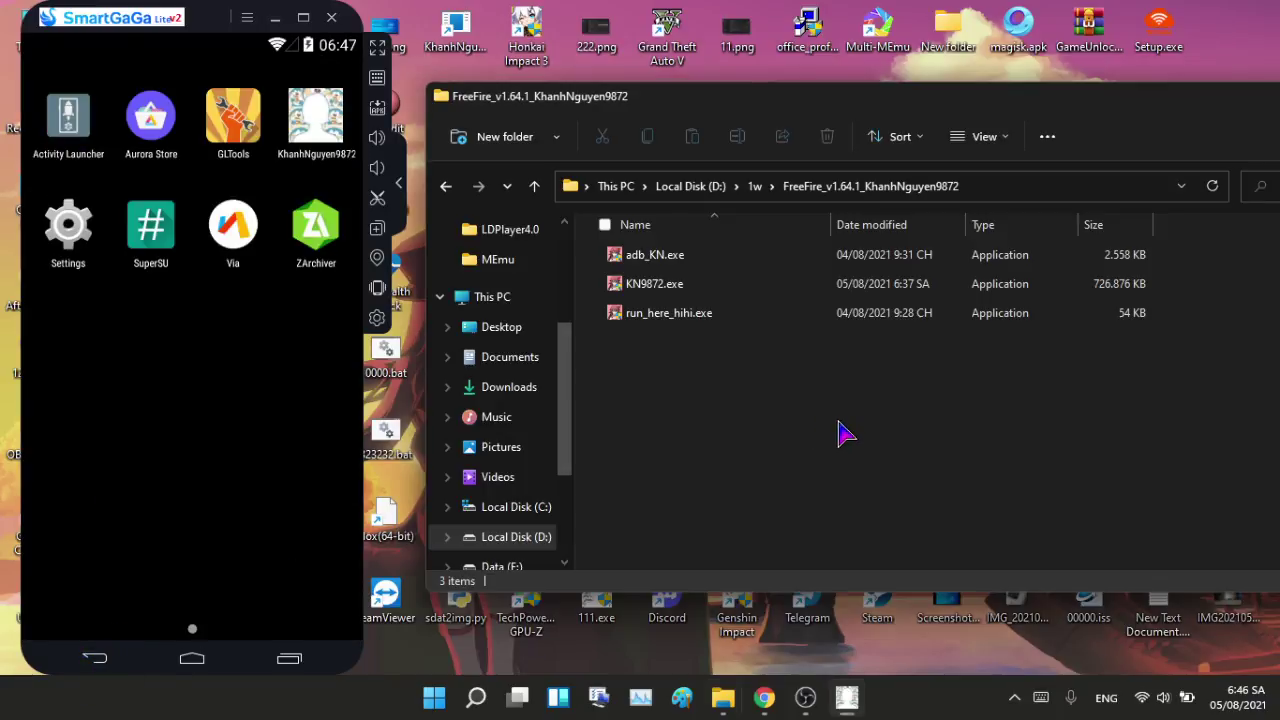
- Run run_here_hihi.exe from the extracted FreeFire_v1.64.1 folder to start installing the game into the emulator
{"action": "left_click_drag", "start_coordinate": [727, 108], "coordinate": [701, 100]}
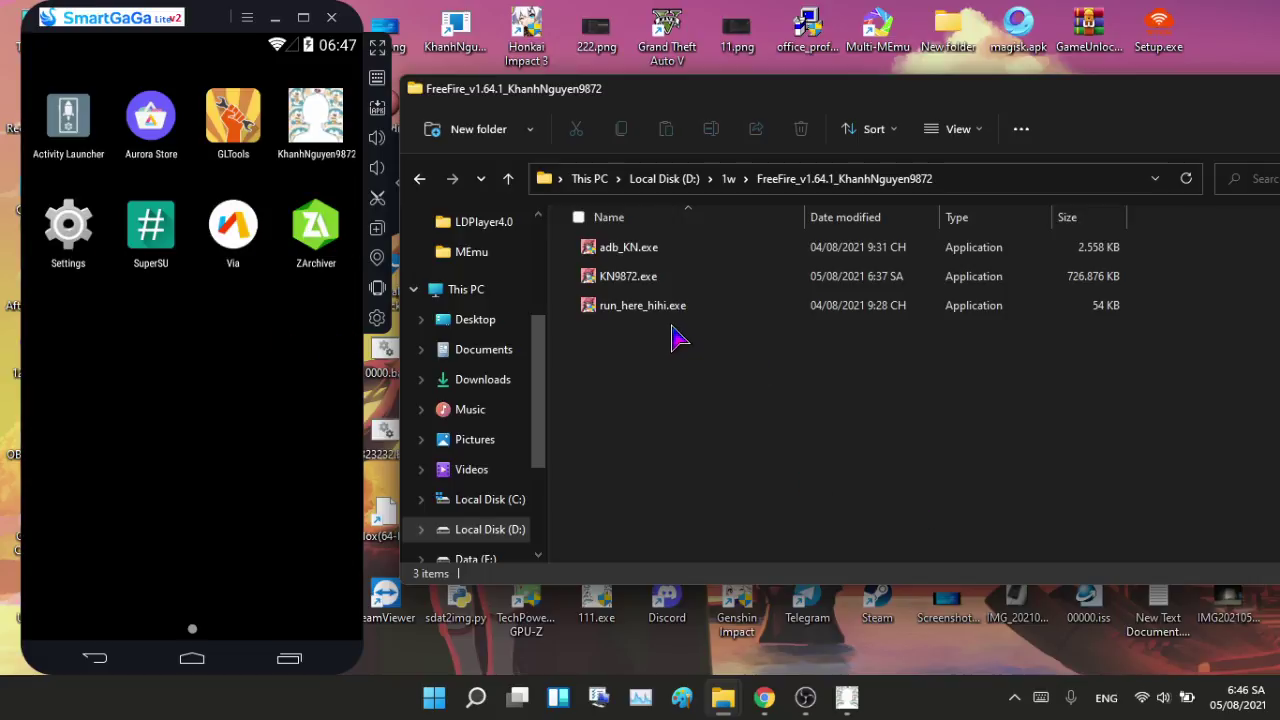
{"action": "left_click", "coordinate": [757, 312]}
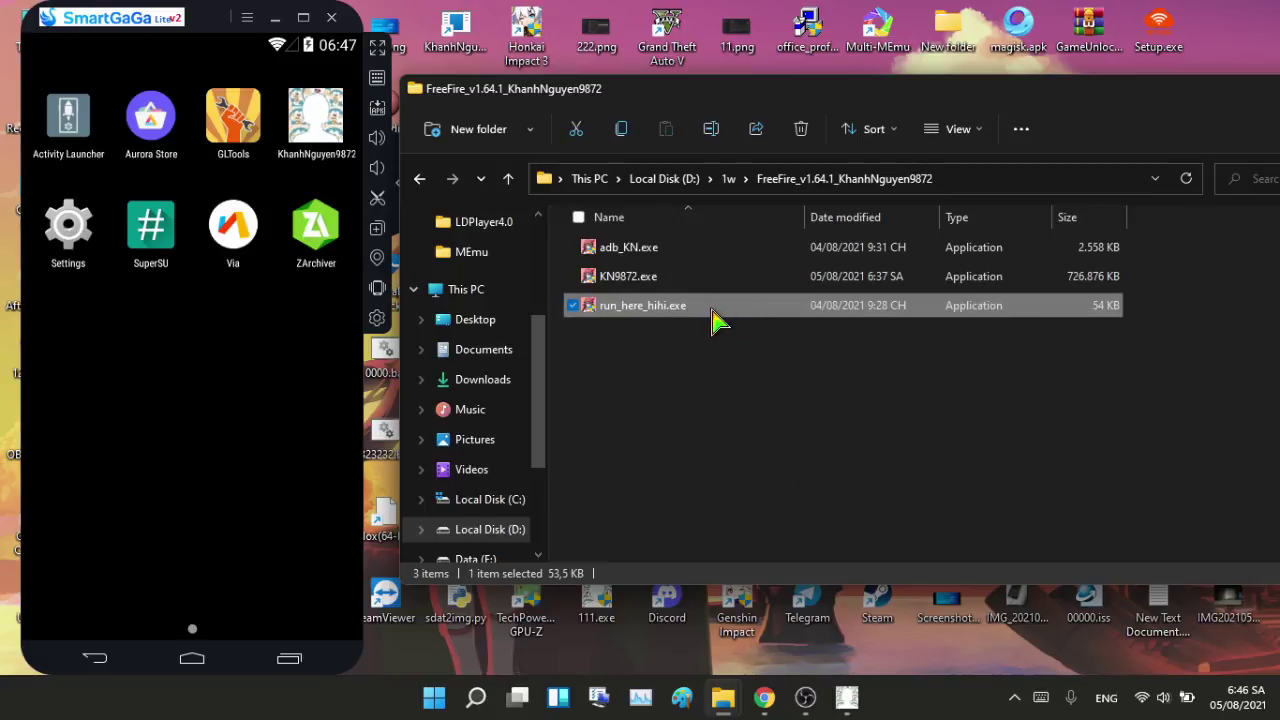
{"action": "right_click", "coordinate": [736, 318]}
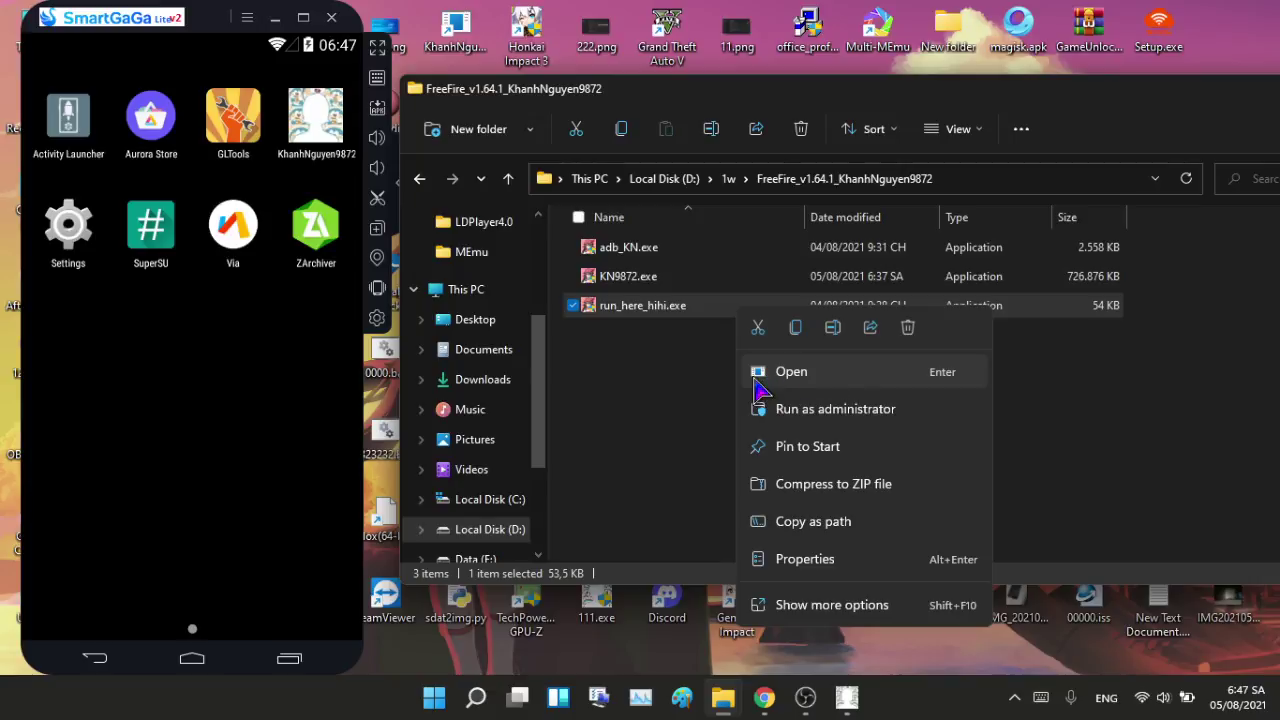
{"action": "left_click", "coordinate": [846, 378]}
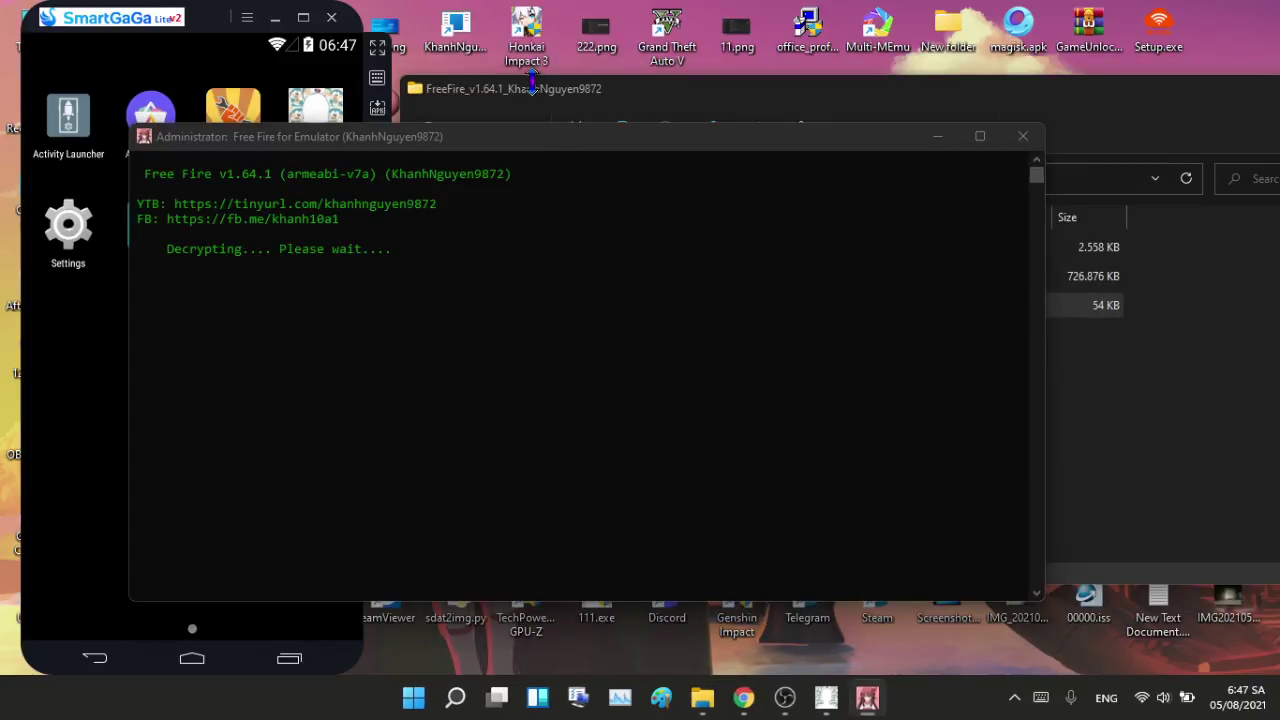
- Arrange the installer console and the emulator window side by side while the OBB file and APK install
{"action": "left_click_drag", "start_coordinate": [490, 148], "coordinate": [728, 116]}
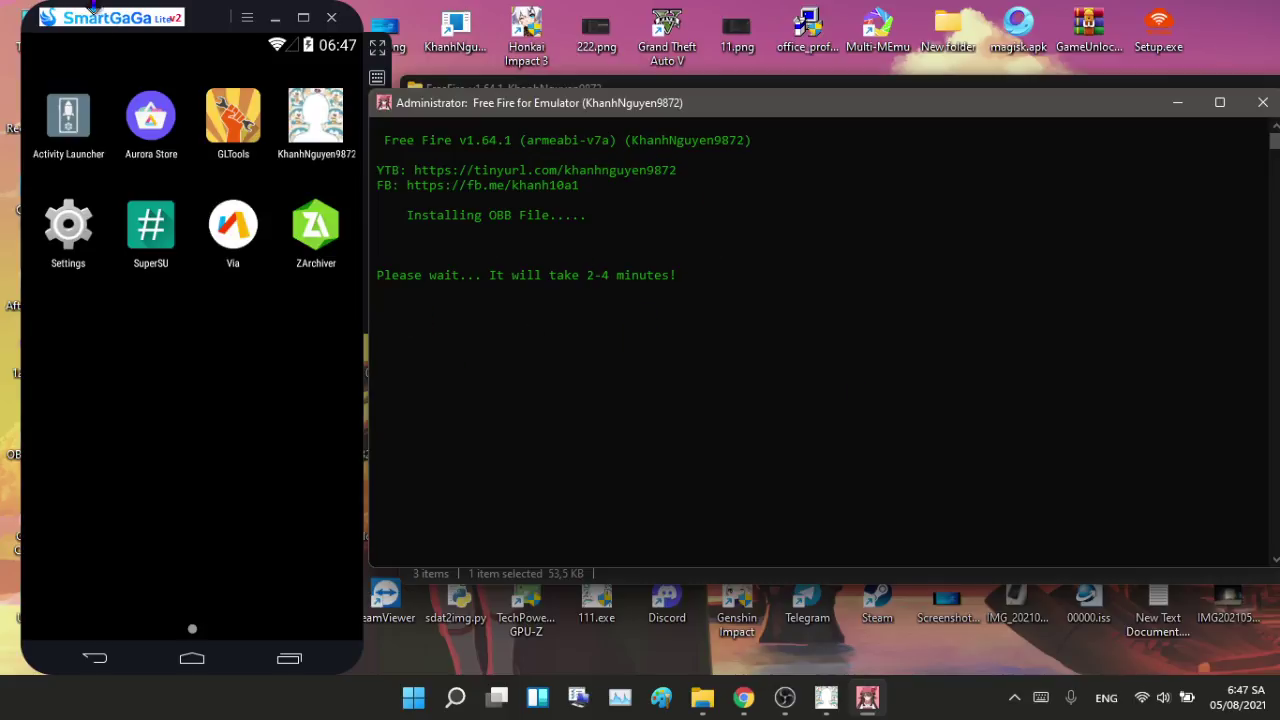
{"action": "left_click_drag", "start_coordinate": [150, 20], "coordinate": [139, 20]}
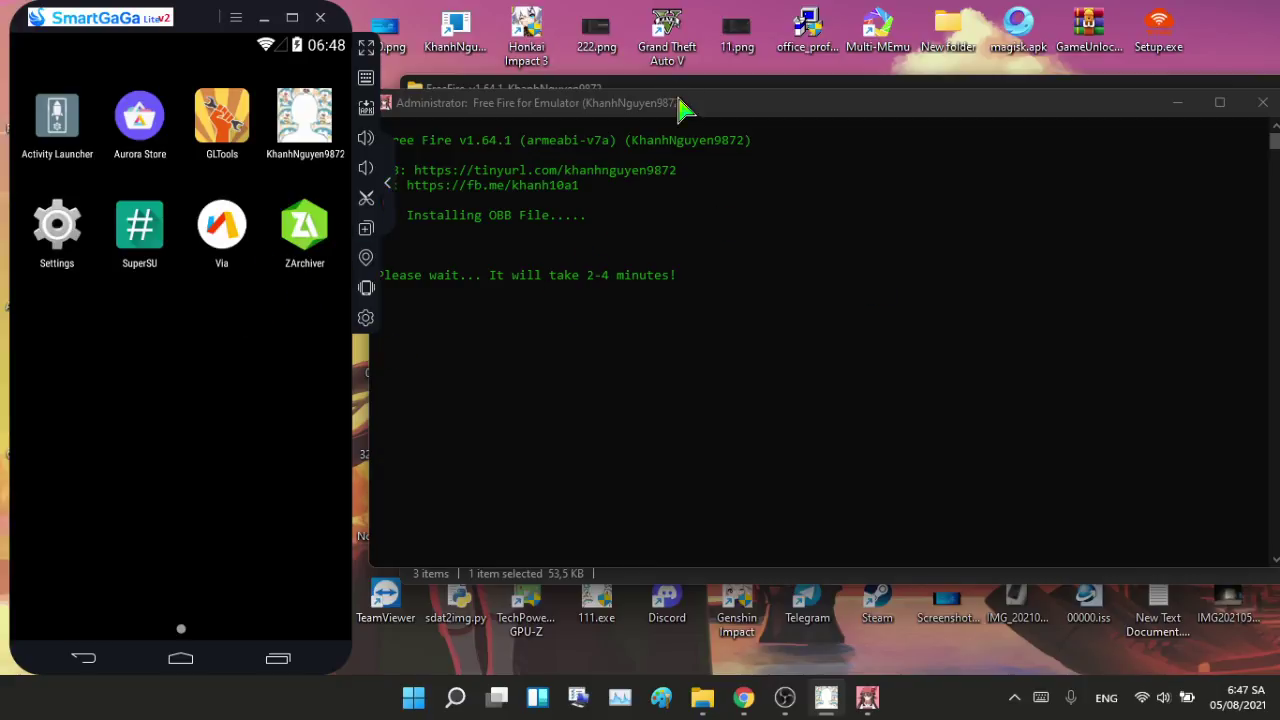
{"action": "left_click_drag", "start_coordinate": [688, 104], "coordinate": [694, 104]}
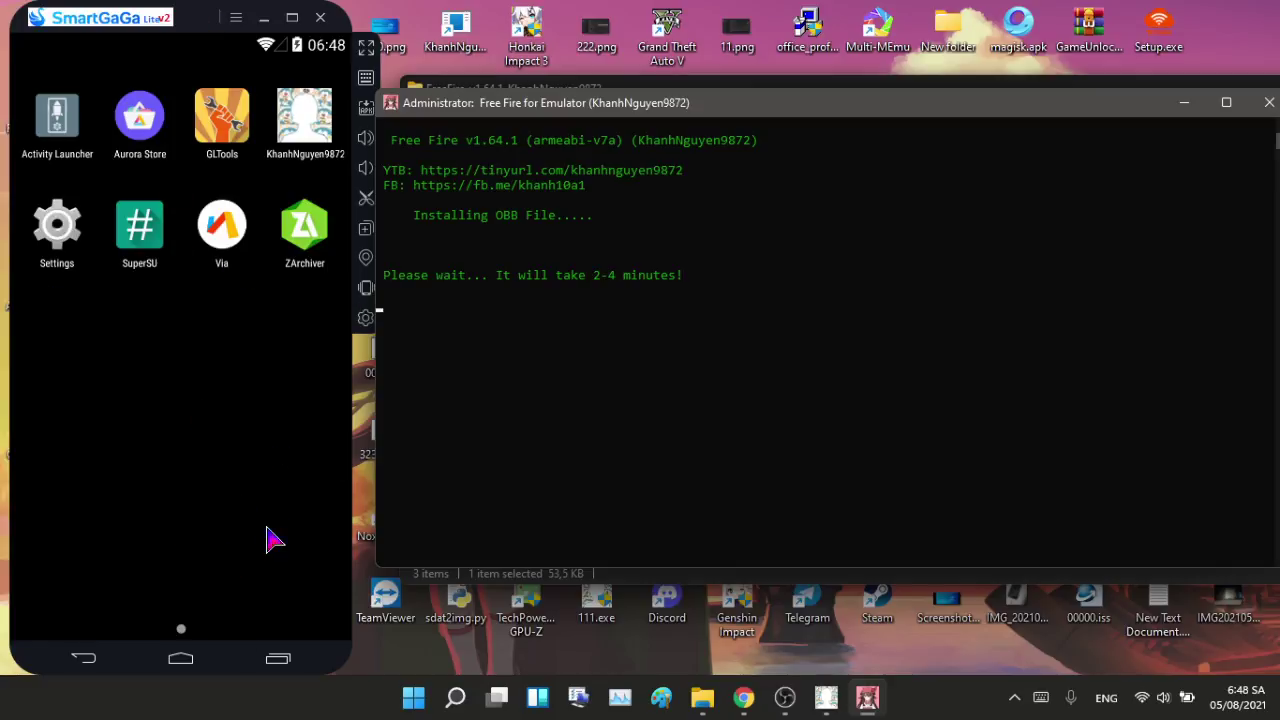
{"action": "left_click", "coordinate": [171, 463]}
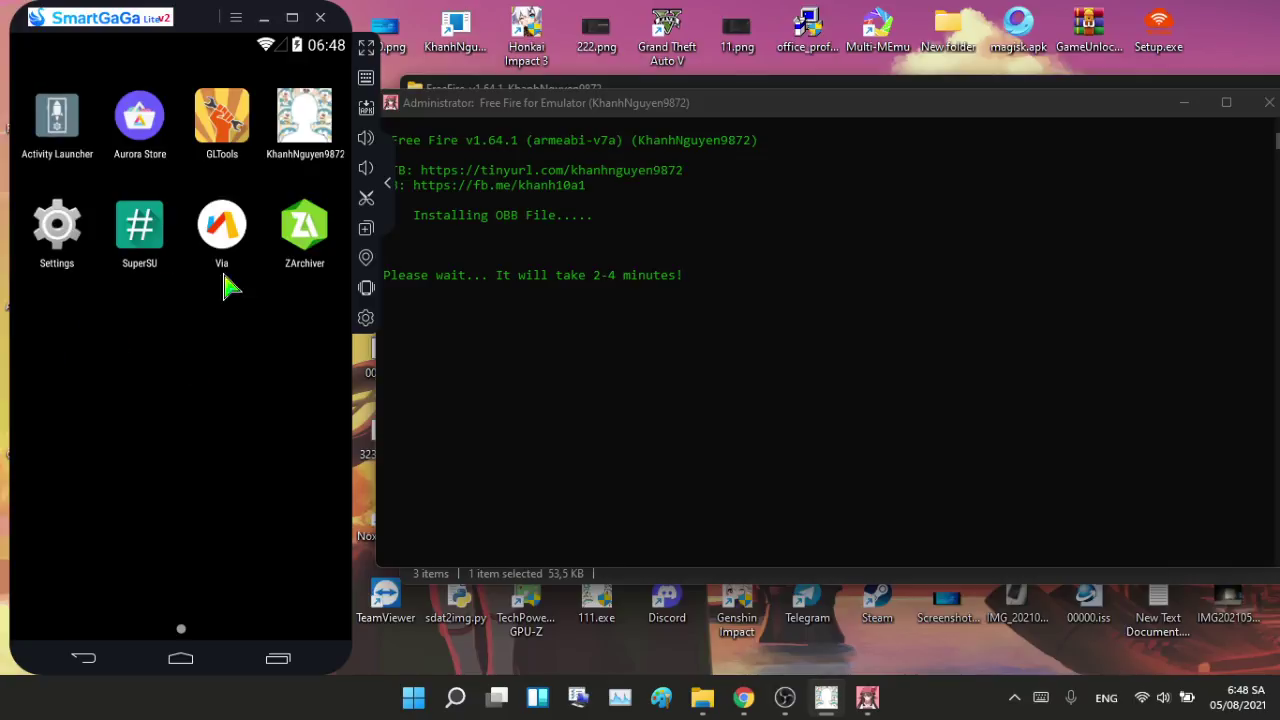
{"action": "left_click_drag", "start_coordinate": [605, 113], "coordinate": [589, 98]}
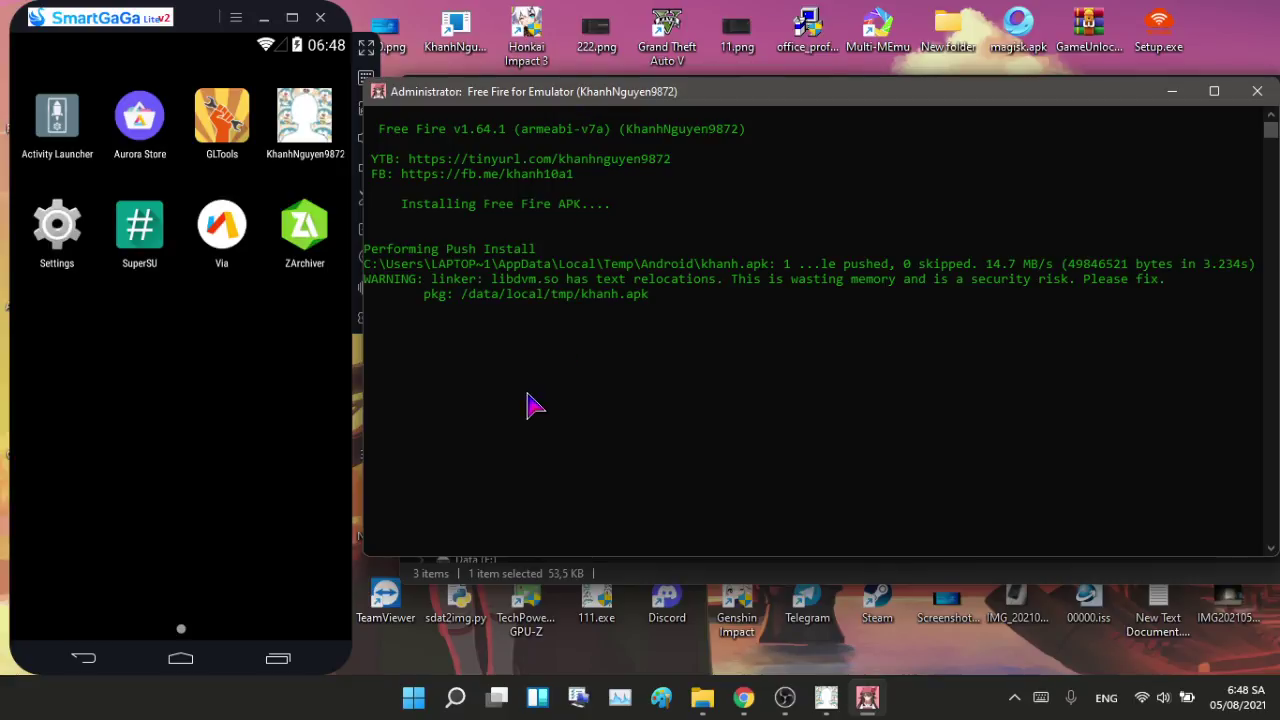